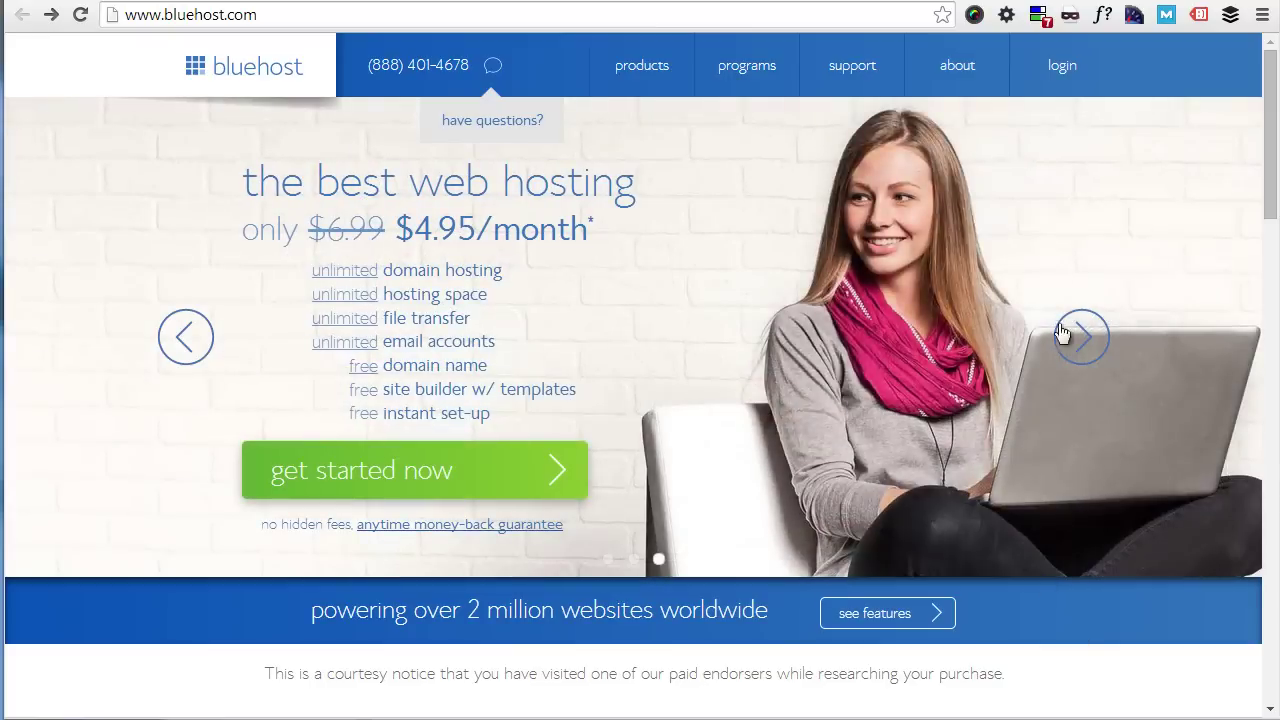
Step: Sign in to the Bluehost hosting account with the password
{"action": "left_click", "coordinate": [1059, 74]}
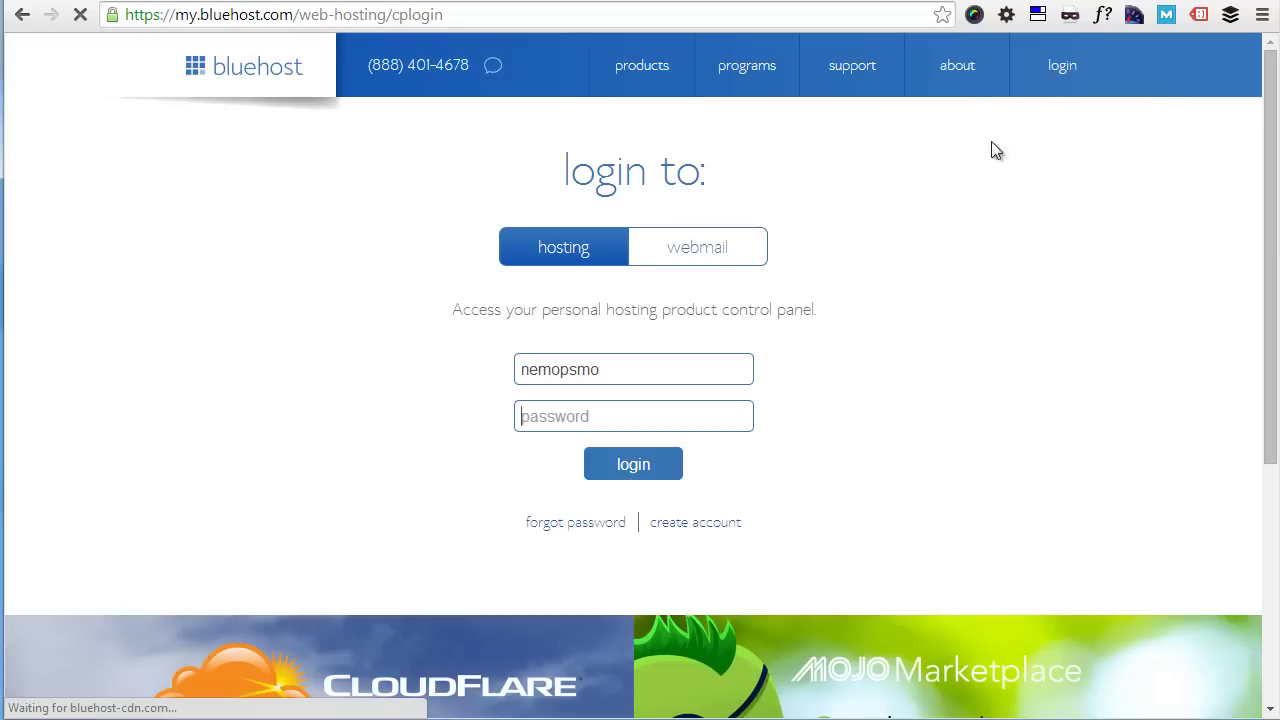
{"action": "type", "text": "***********"}
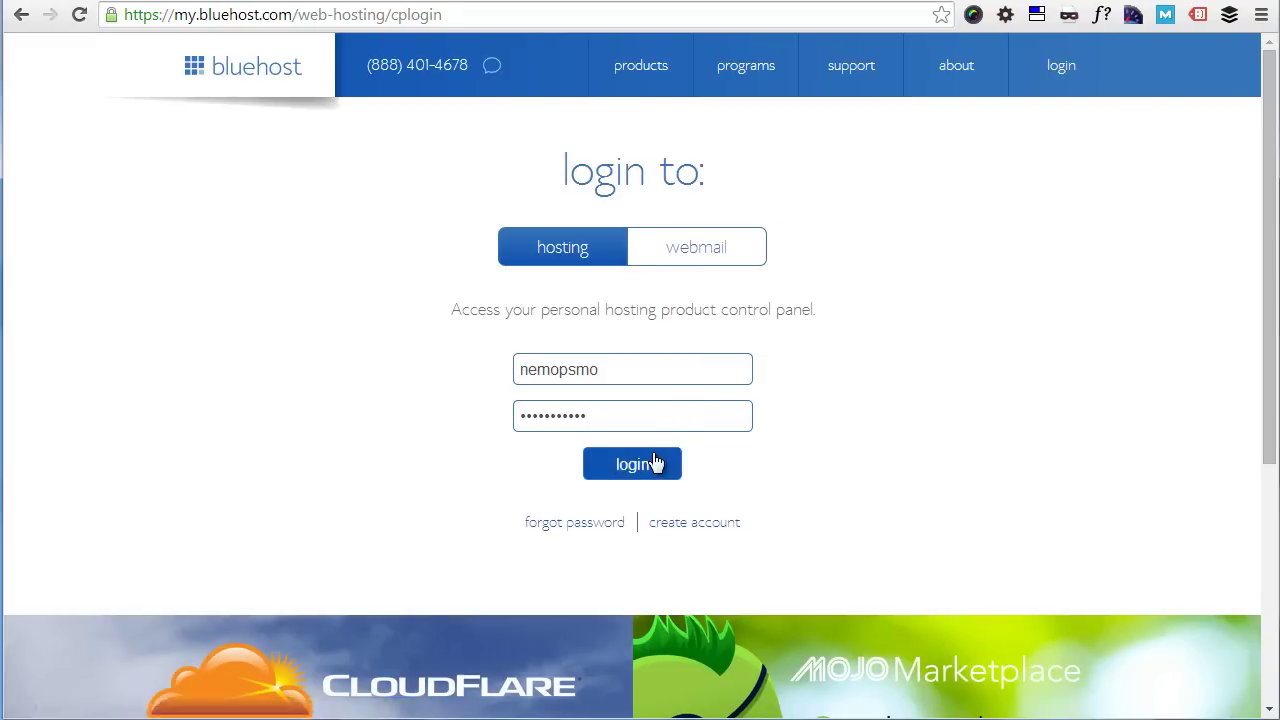
{"action": "left_click", "coordinate": [655, 461]}
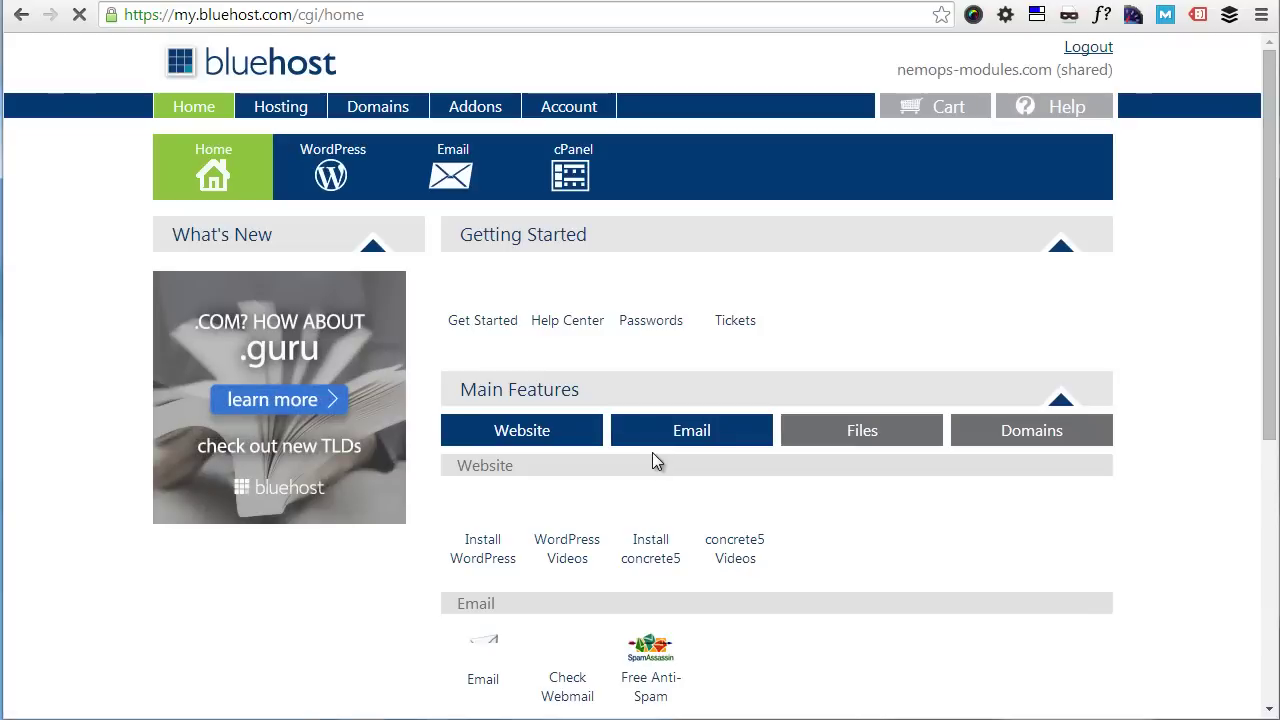
Step: Dismiss the welcome popup on the account home dashboard
{"action": "left_click", "coordinate": [483, 322]}
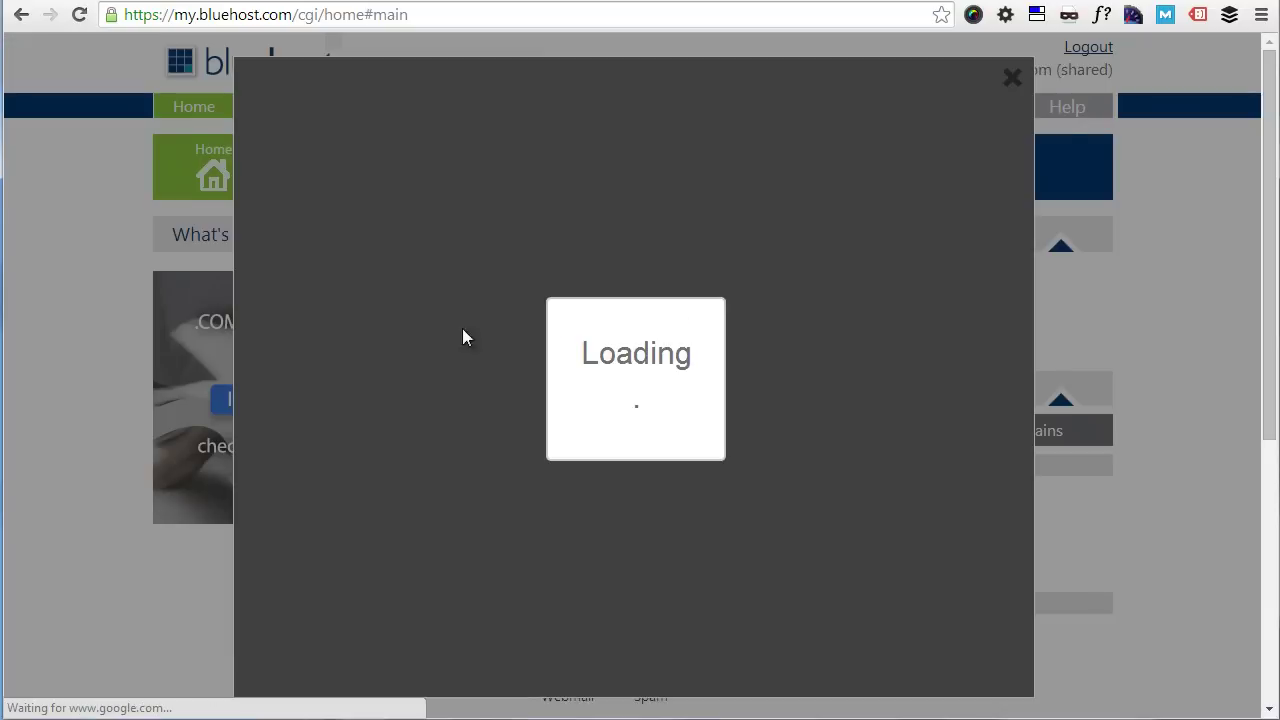
{"action": "left_click", "coordinate": [1012, 95]}
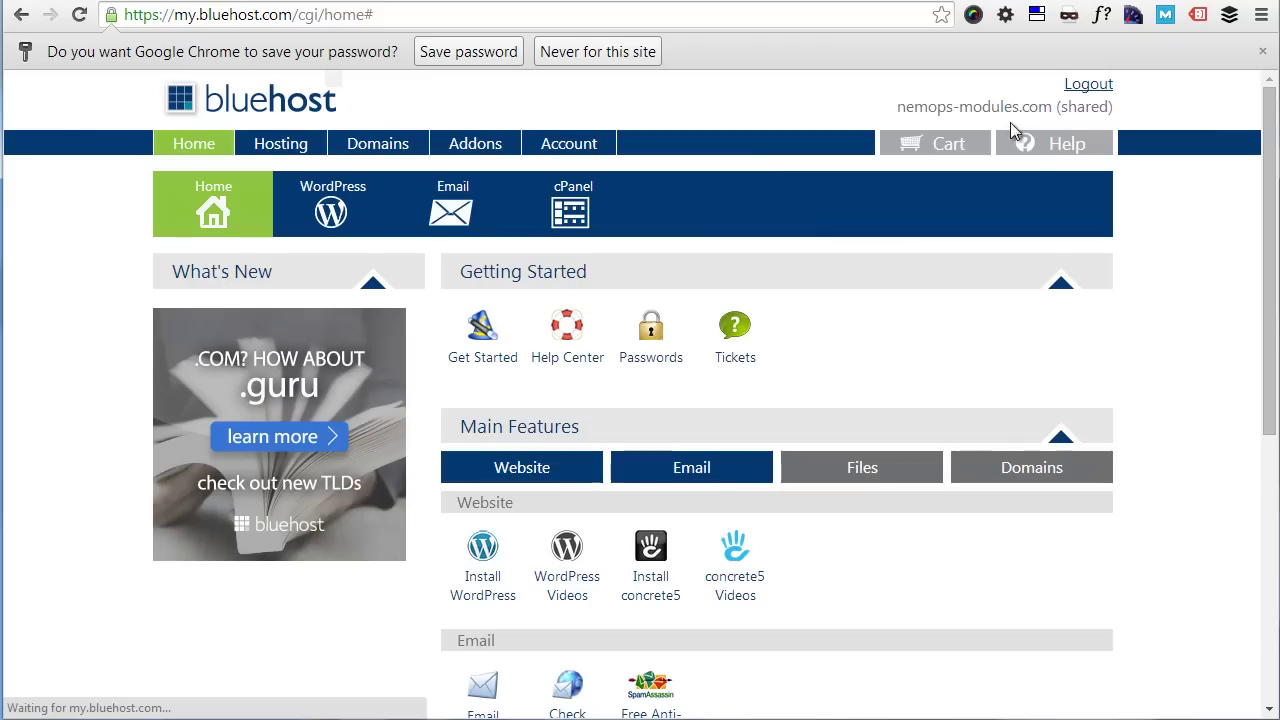
{"action": "scroll", "coordinate": [711, 266], "scroll_direction": "down", "scroll_amount": 4}
{"action": "scroll", "coordinate": [868, 369], "scroll_direction": "up", "scroll_amount": 3}
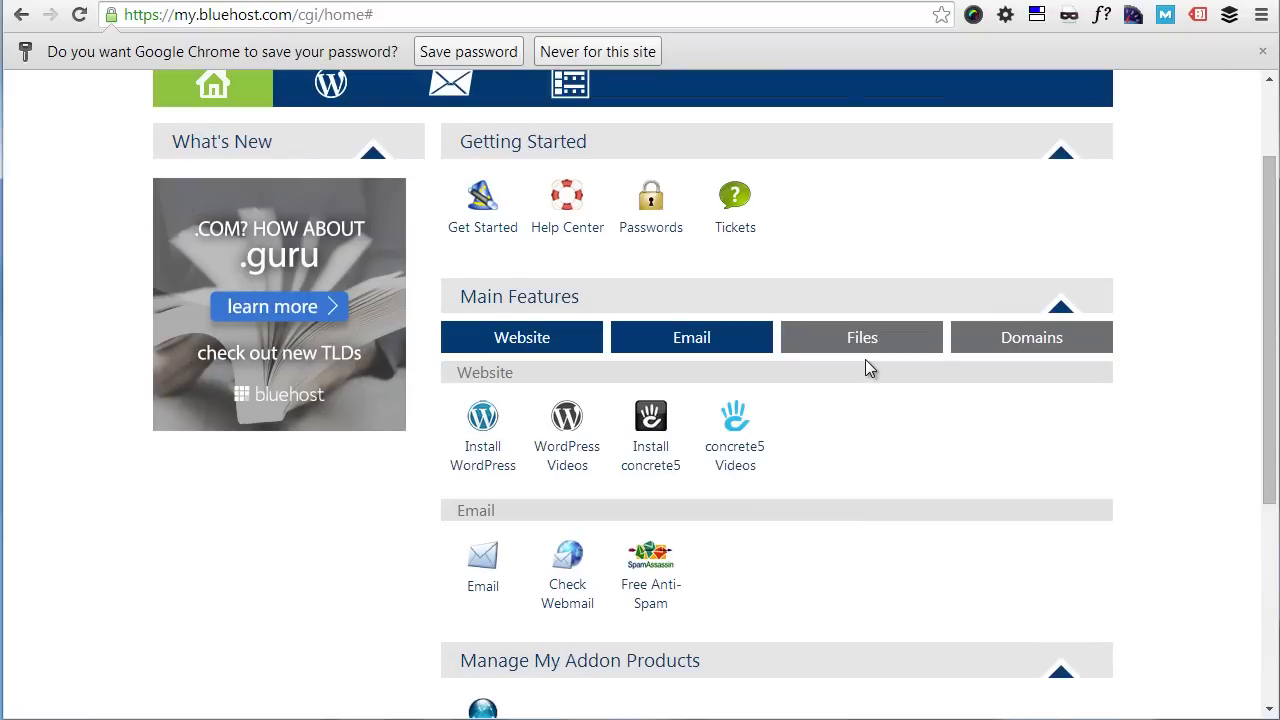
{"action": "scroll", "coordinate": [865, 359], "scroll_direction": "up", "scroll_amount": 1}
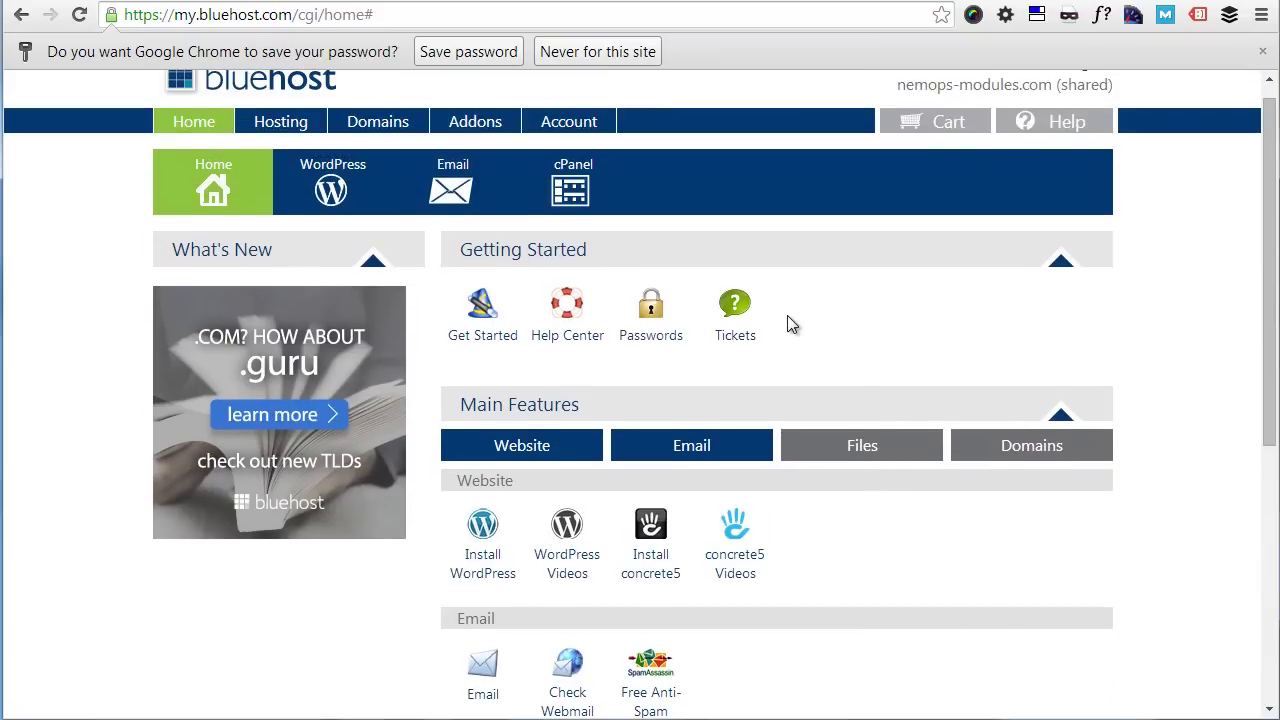
Step: Go to the Hosting tab and open MOJO Marketplace One-Click Installs
{"action": "left_click", "coordinate": [293, 121]}
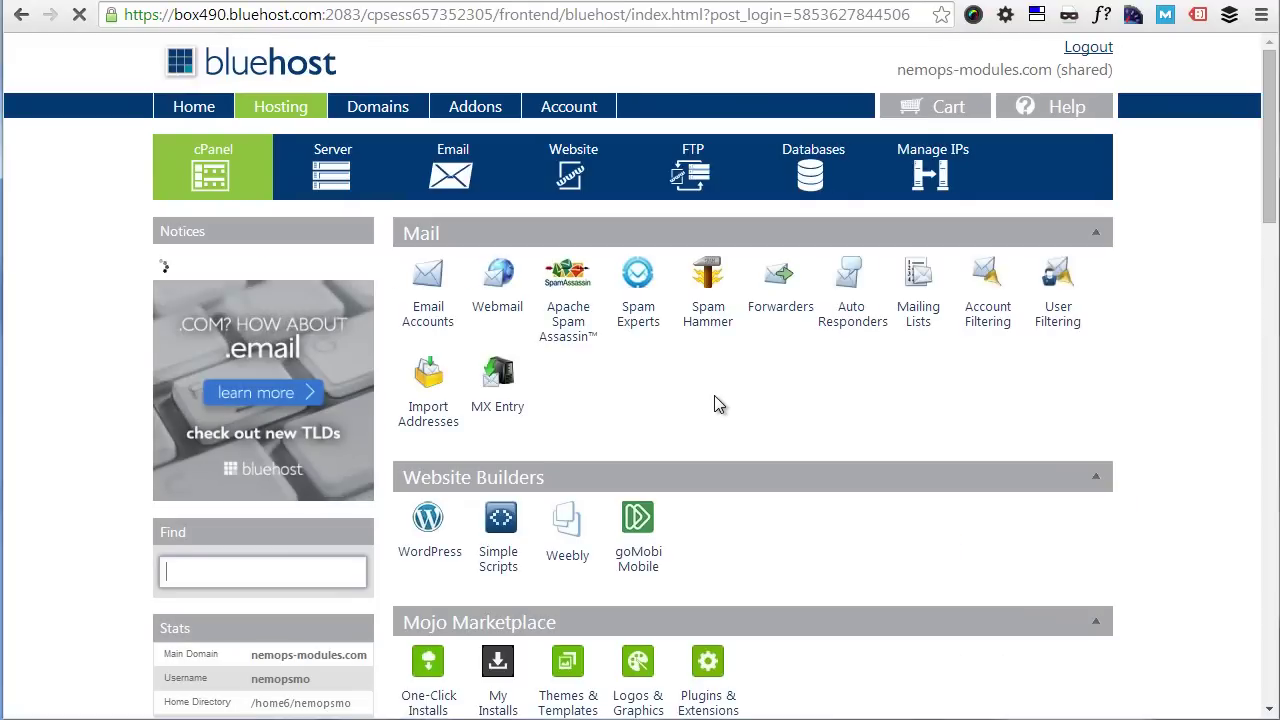
{"action": "scroll", "coordinate": [718, 394], "scroll_direction": "down", "scroll_amount": 3}
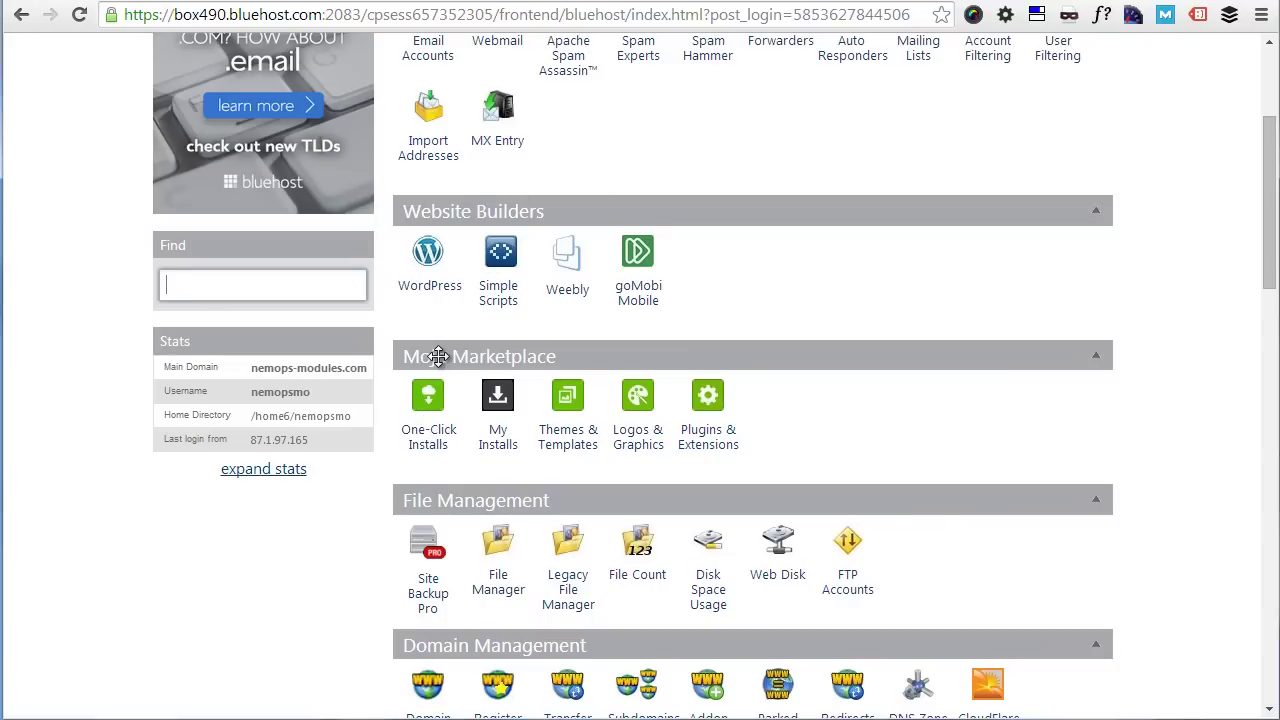
{"action": "left_click", "coordinate": [422, 438]}
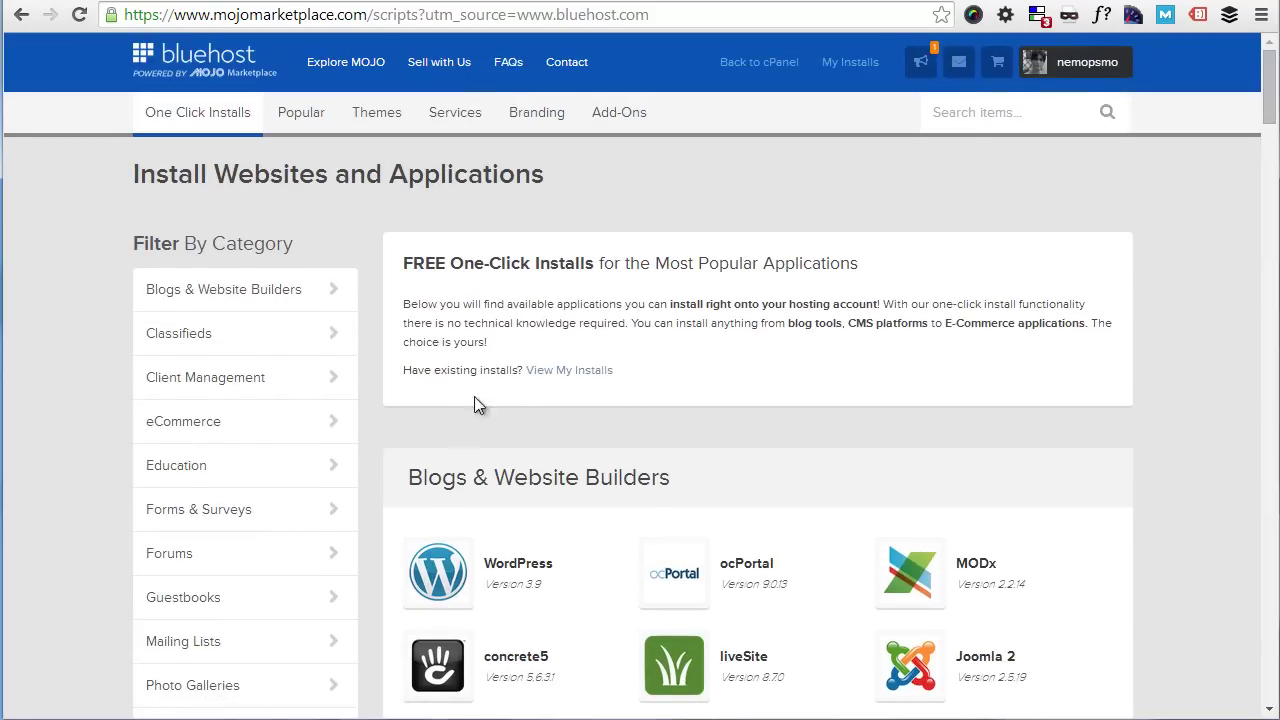
Step: Open PrestaShop from the eCommerce applications and view its recent installs
{"action": "scroll", "coordinate": [531, 371], "scroll_direction": "down", "scroll_amount": 1}
{"action": "scroll", "coordinate": [600, 270], "scroll_direction": "down", "scroll_amount": 3}
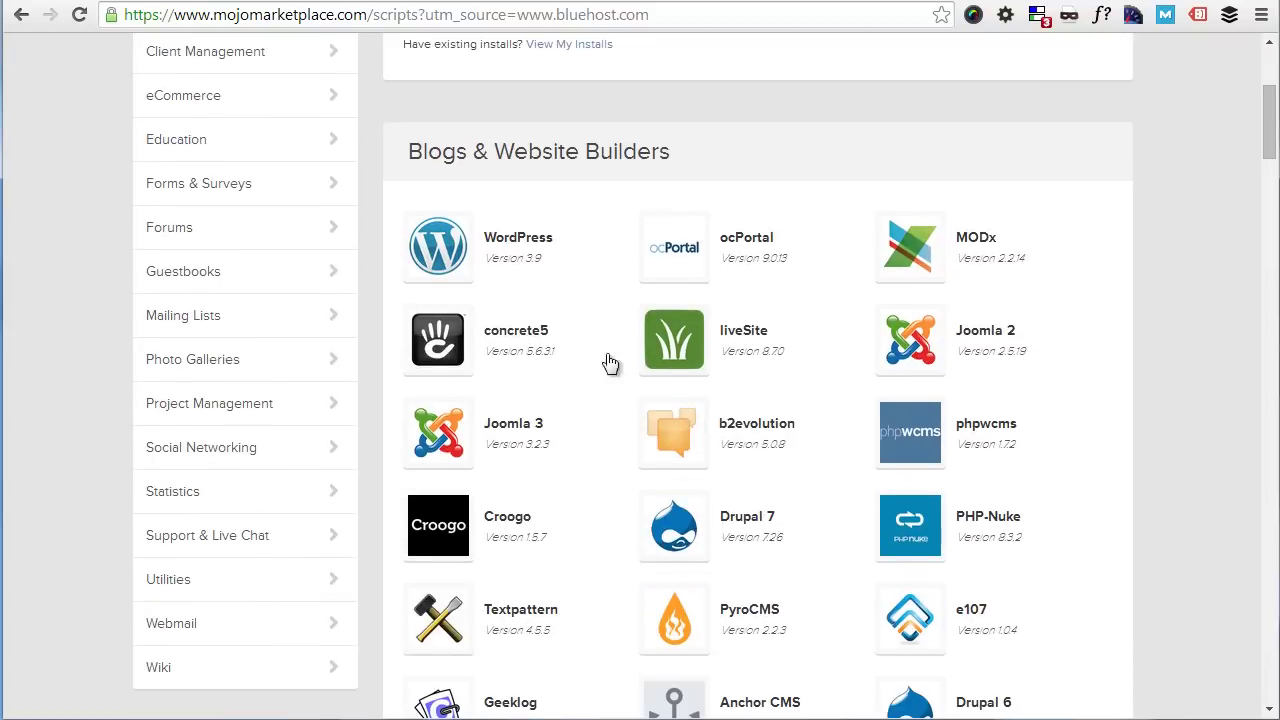
{"action": "scroll", "coordinate": [829, 329], "scroll_direction": "down", "scroll_amount": 2}
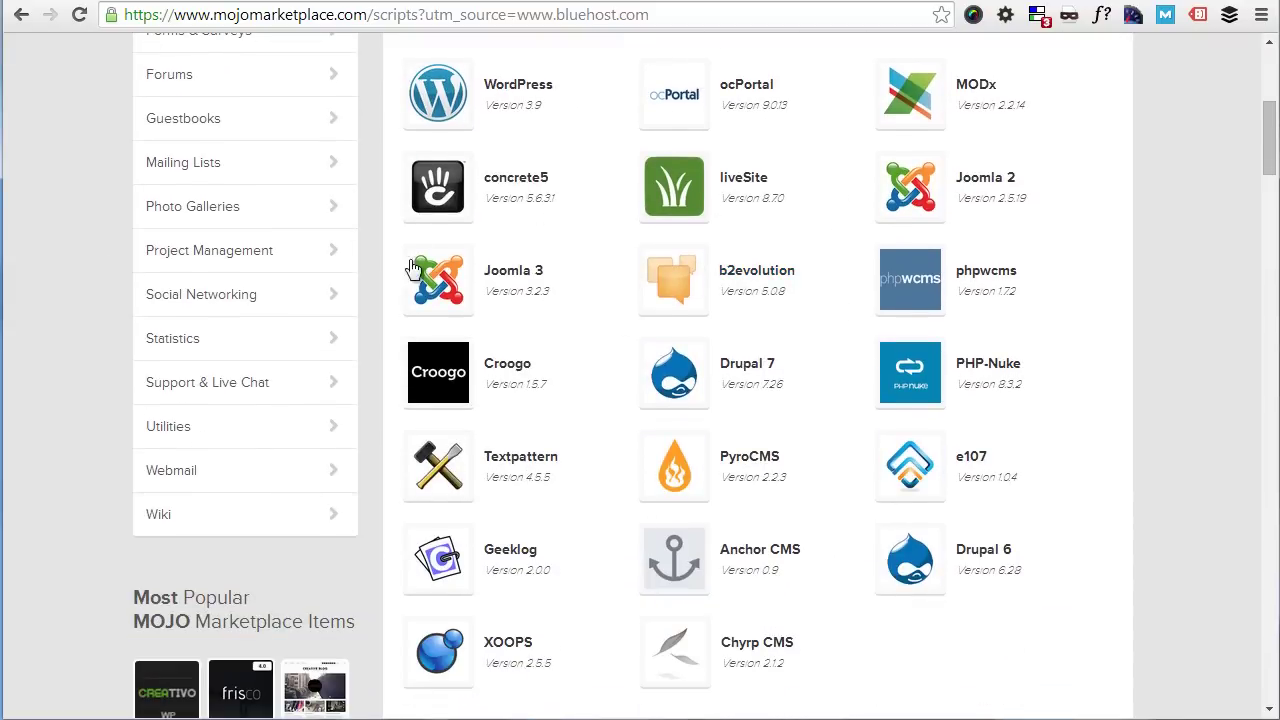
{"action": "scroll", "coordinate": [543, 312], "scroll_direction": "down", "scroll_amount": 3}
{"action": "scroll", "coordinate": [546, 308], "scroll_direction": "down", "scroll_amount": 4}
{"action": "scroll", "coordinate": [578, 265], "scroll_direction": "down", "scroll_amount": 1}
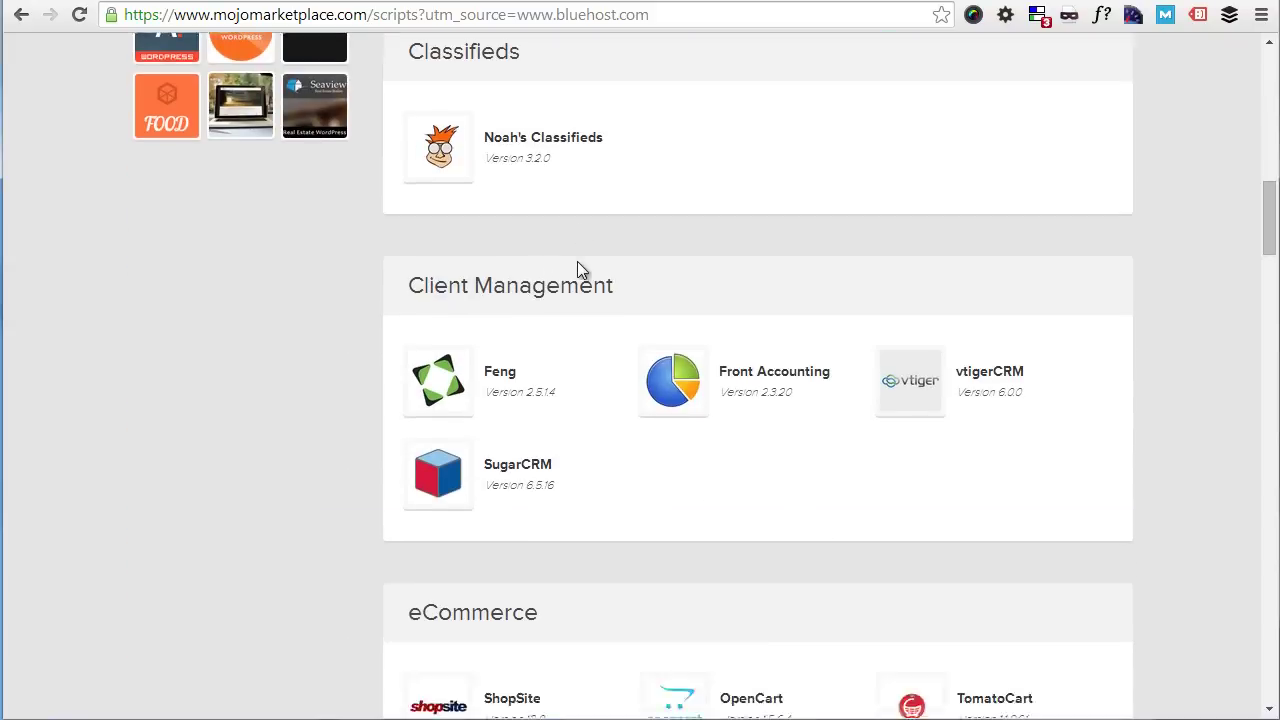
{"action": "scroll", "coordinate": [577, 261], "scroll_direction": "down", "scroll_amount": 4}
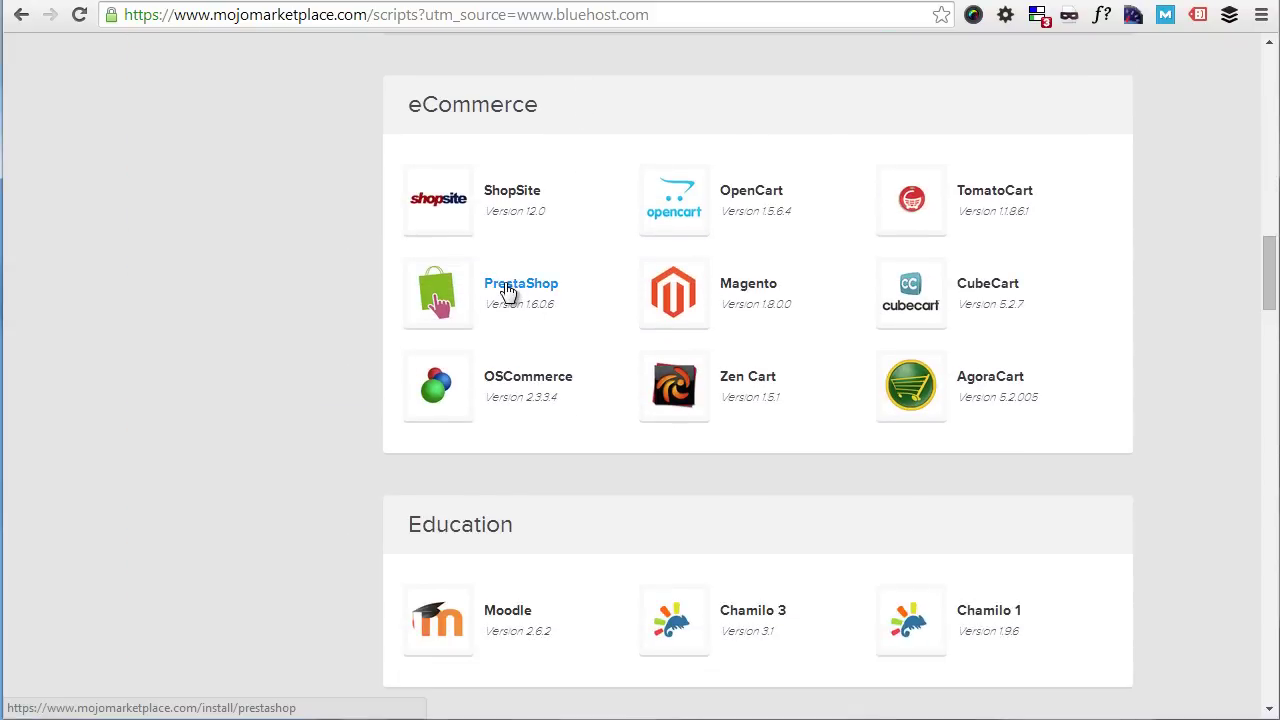
{"action": "left_click", "coordinate": [514, 288]}
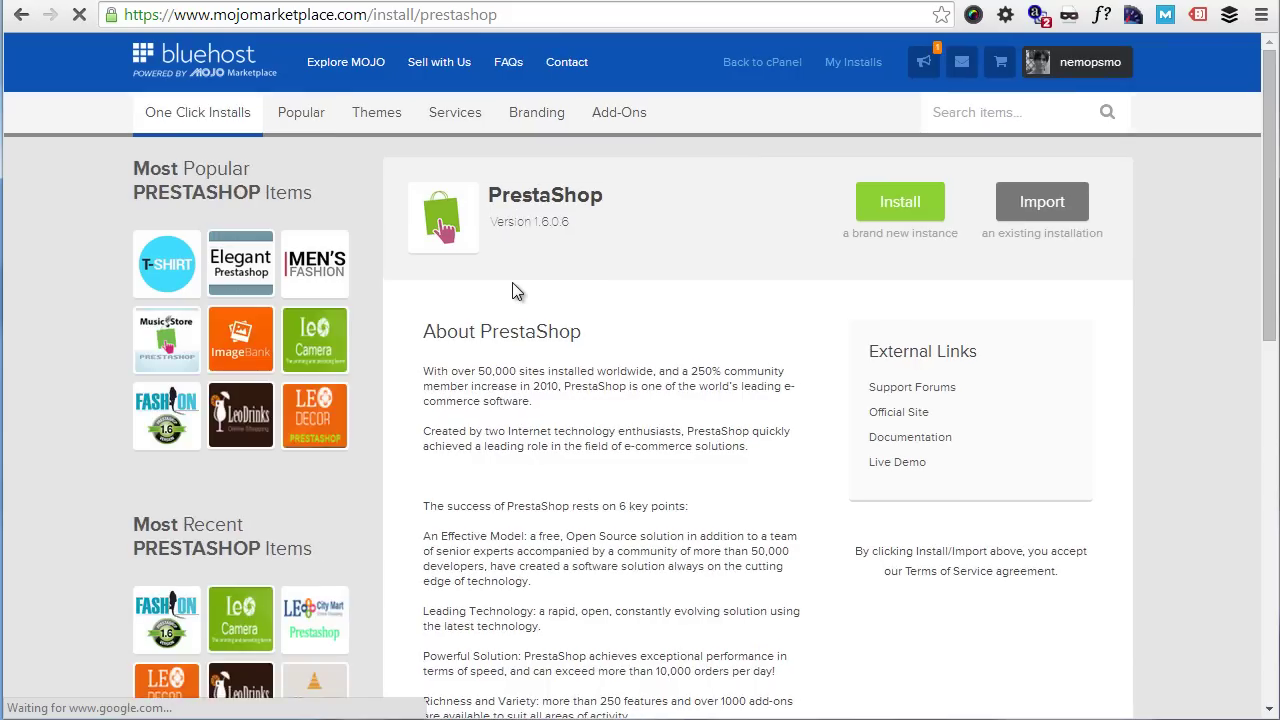
{"action": "scroll", "coordinate": [512, 290], "scroll_direction": "down", "scroll_amount": 5}
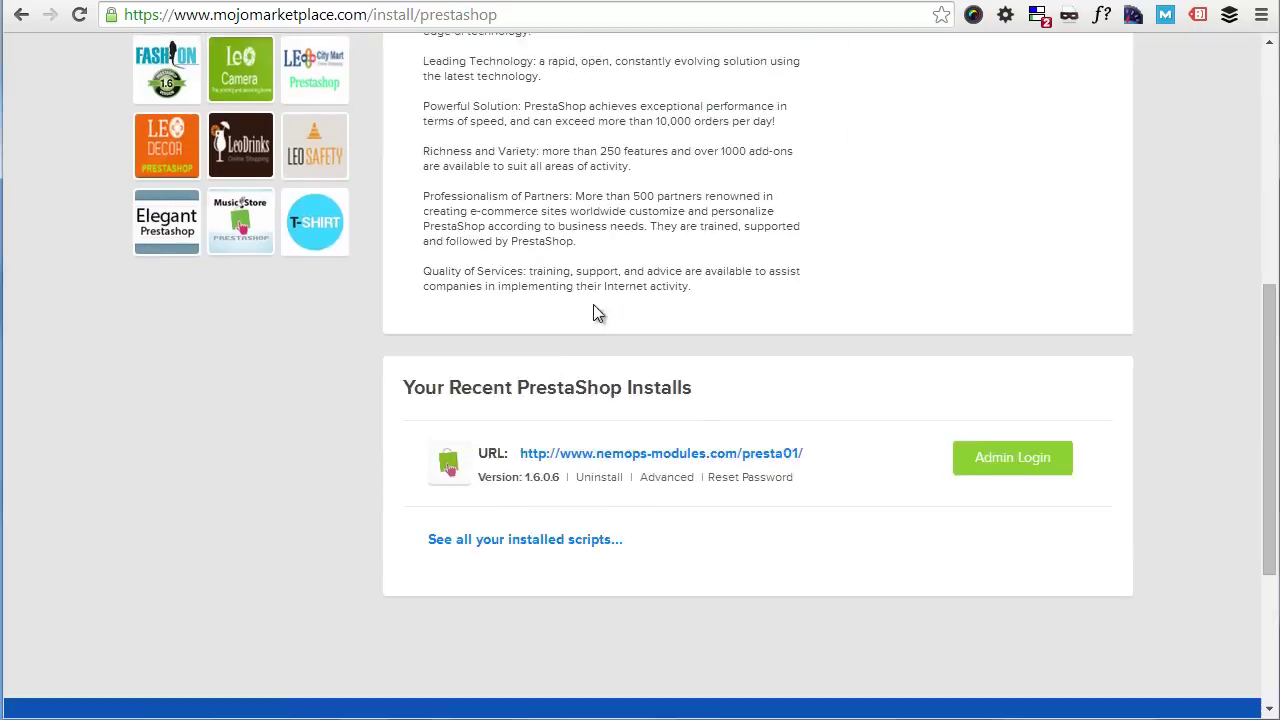
{"action": "scroll", "coordinate": [597, 310], "scroll_direction": "up", "scroll_amount": 5}
{"action": "left_click", "coordinate": [905, 208]}
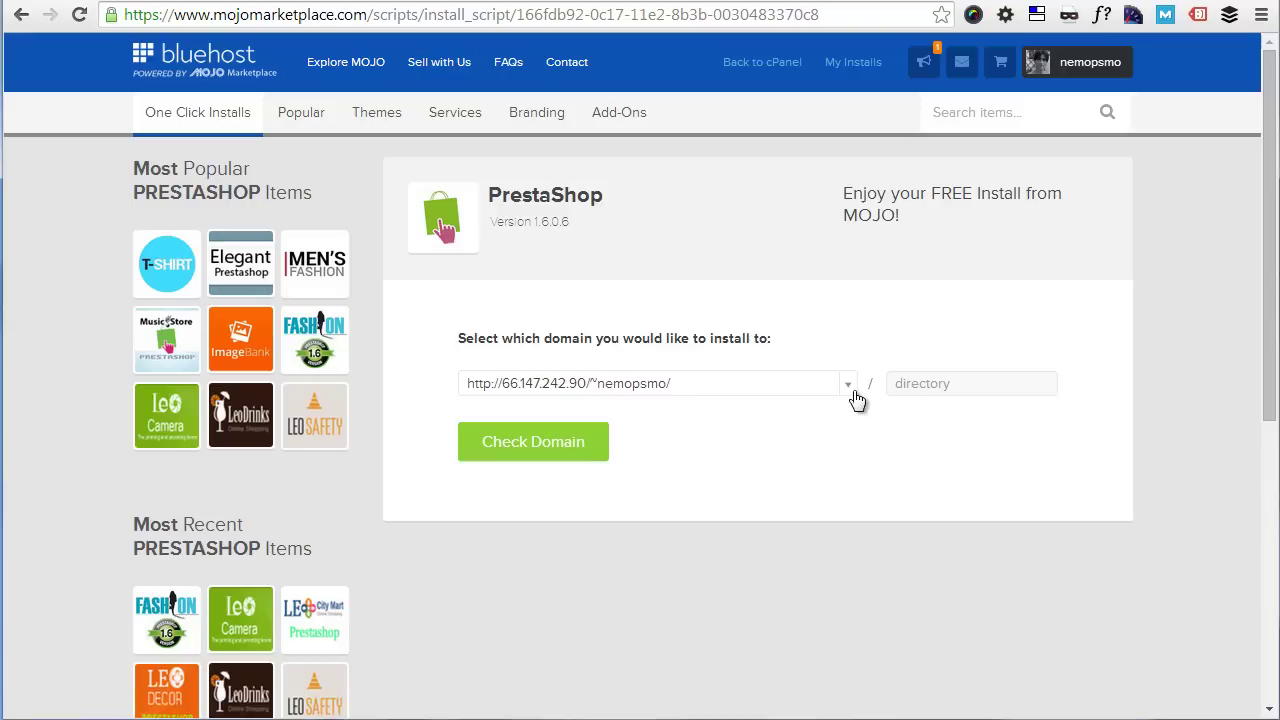
{"action": "left_click", "coordinate": [846, 390]}
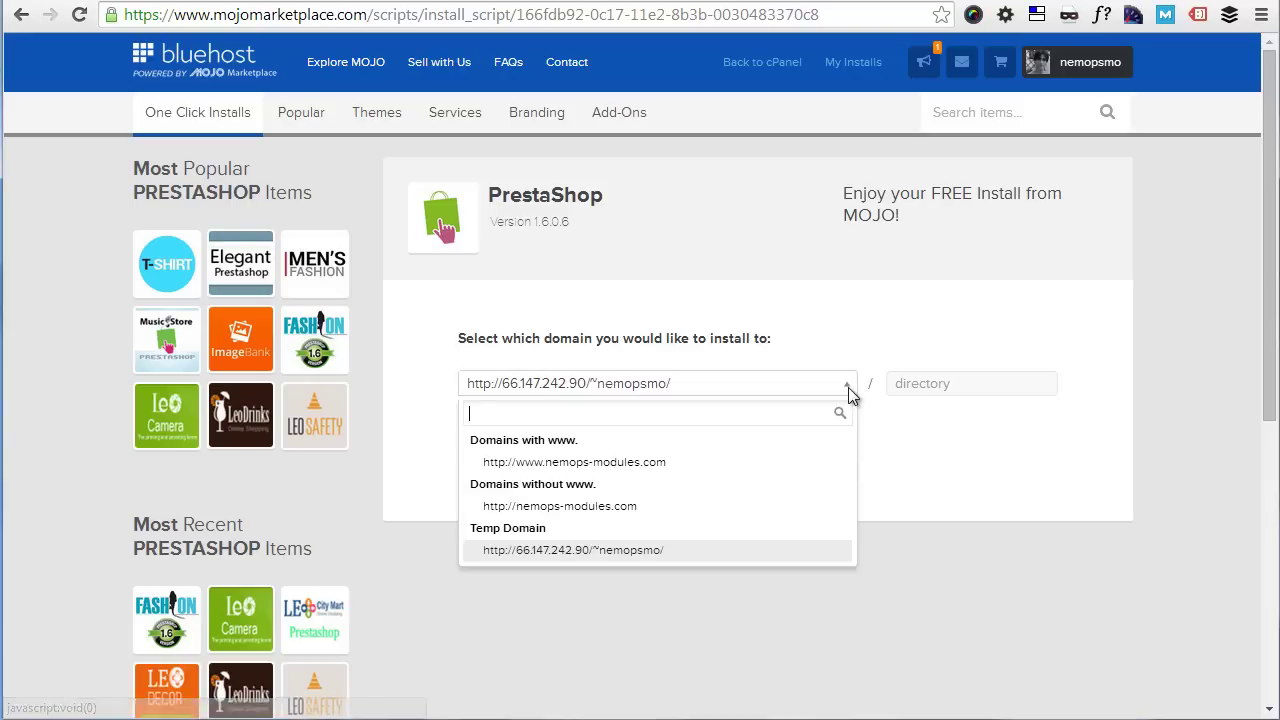
{"action": "left_click", "coordinate": [620, 461]}
{"action": "left_click", "coordinate": [710, 385]}
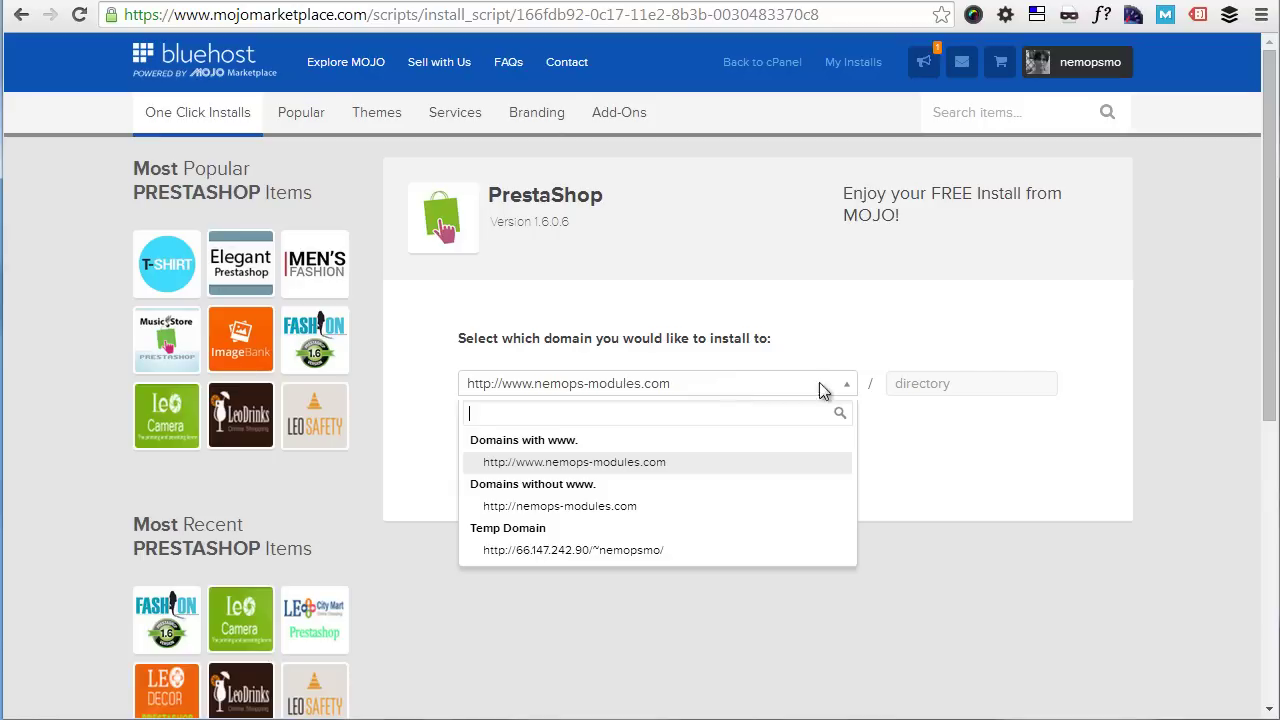
{"action": "left_click", "coordinate": [966, 384]}
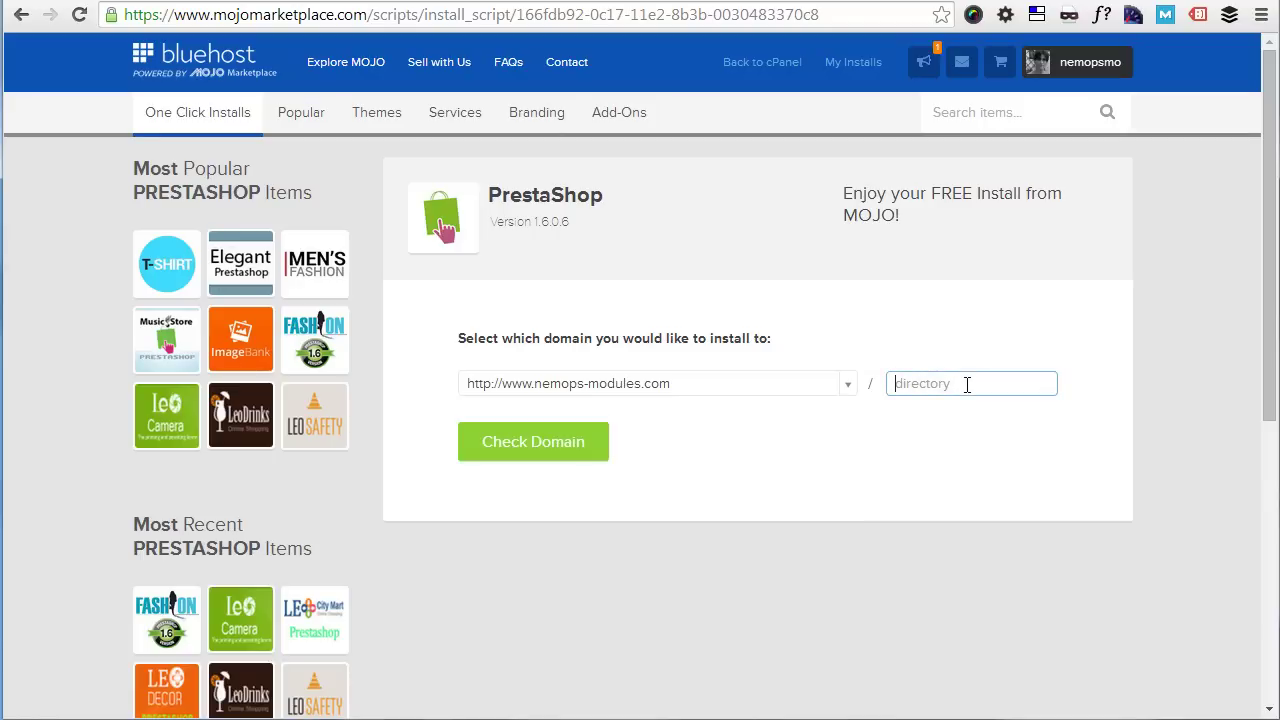
{"action": "type", "text": "preste"}
{"action": "type", "text": "st"}
{"action": "left_click", "coordinate": [550, 450]}
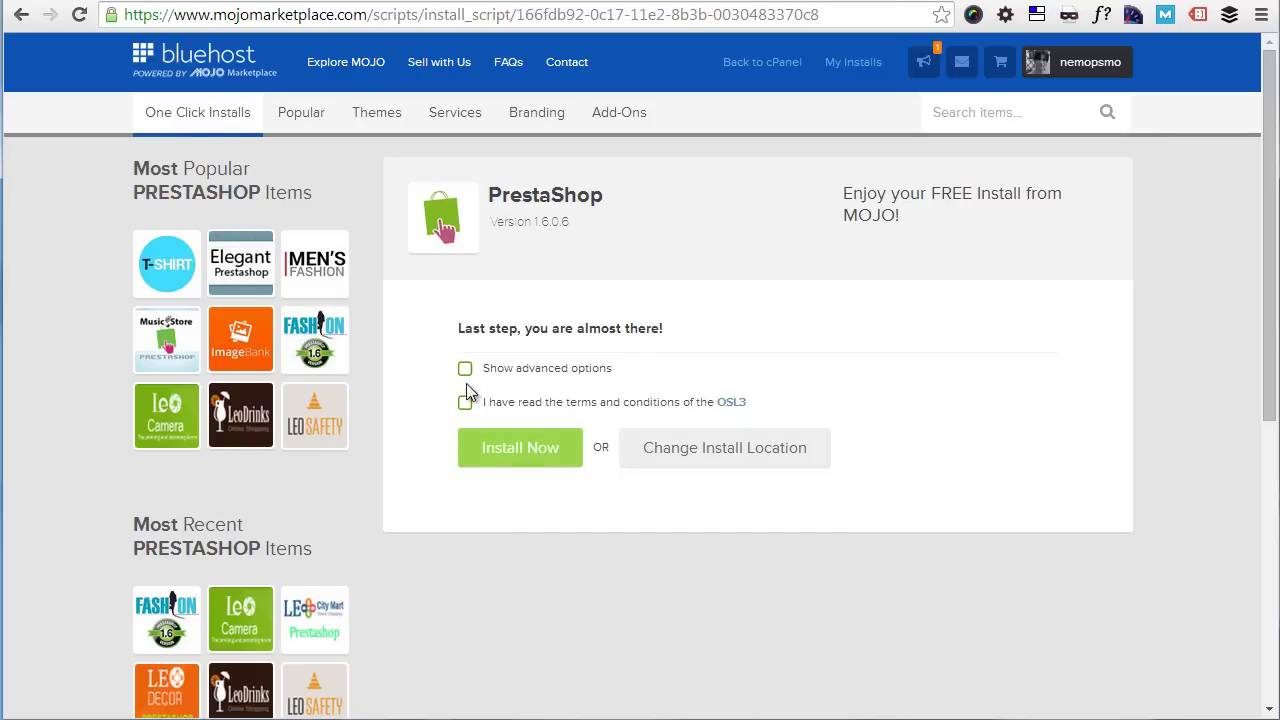
Step: Show advanced options, accept the OSL3 terms and launch the PrestaShop install
{"action": "left_click", "coordinate": [467, 372]}
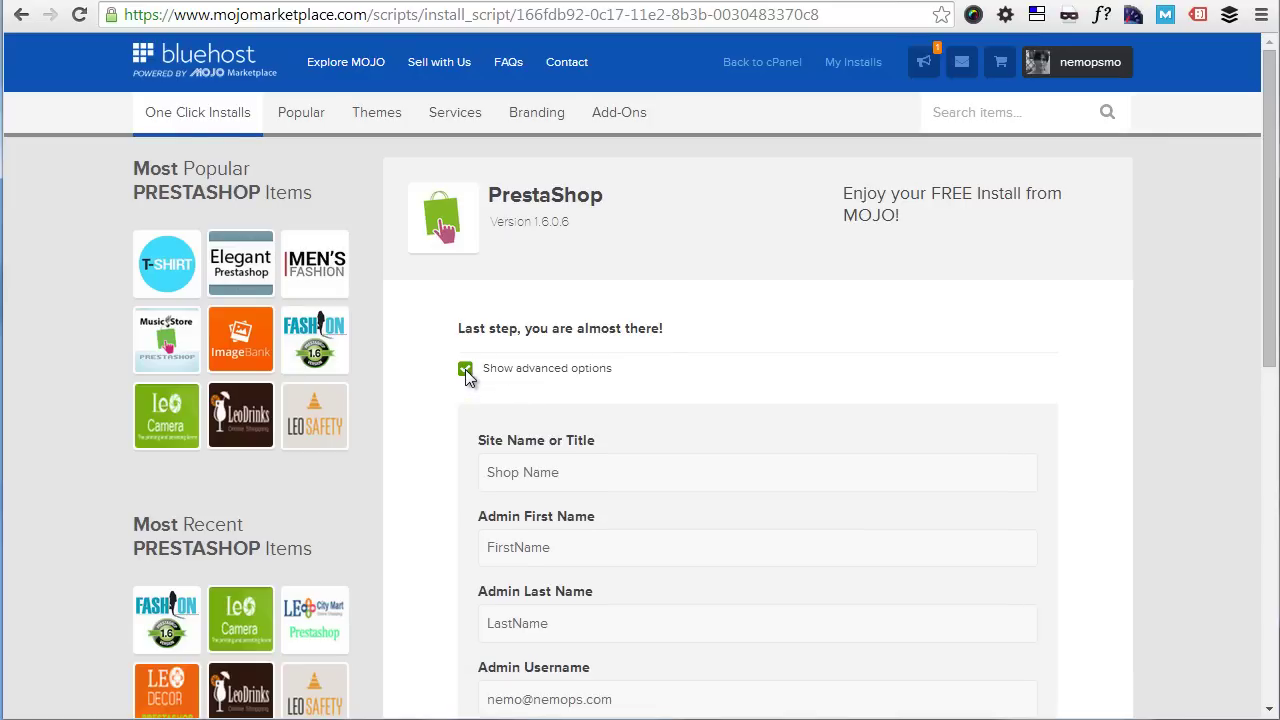
{"action": "scroll", "coordinate": [550, 360], "scroll_direction": "down", "scroll_amount": 2}
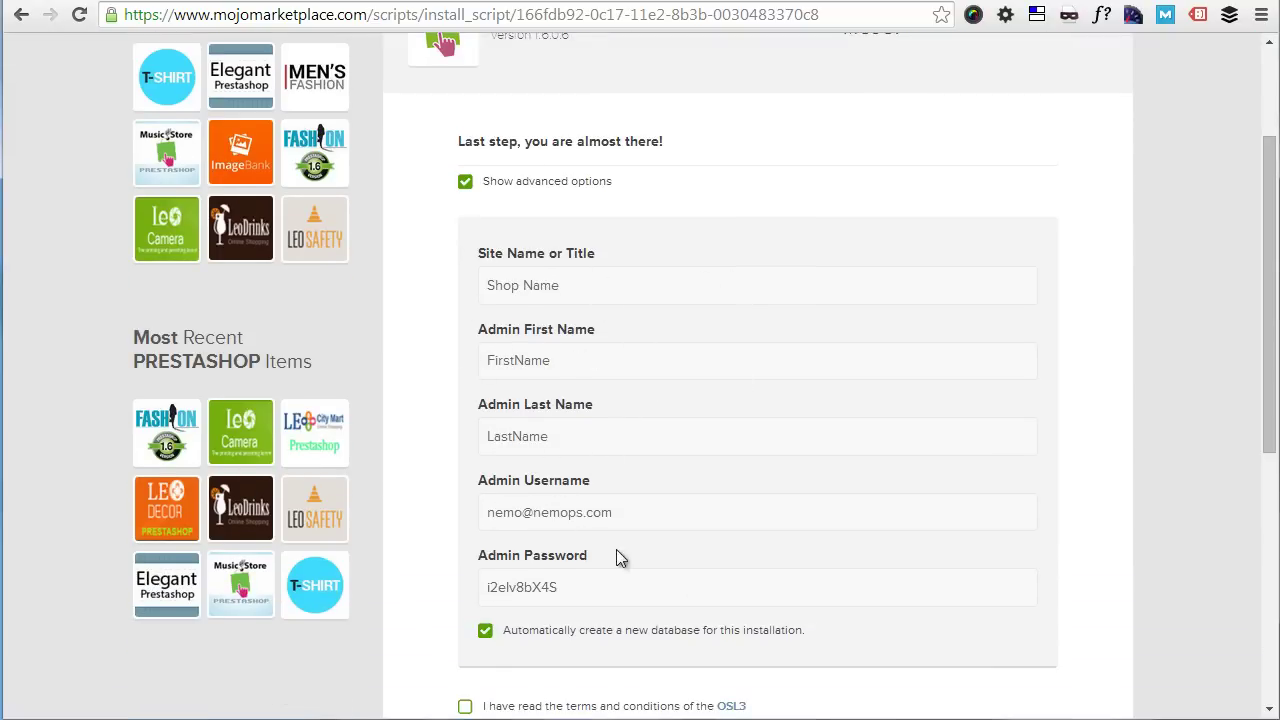
{"action": "scroll", "coordinate": [570, 500], "scroll_direction": "down", "scroll_amount": 1}
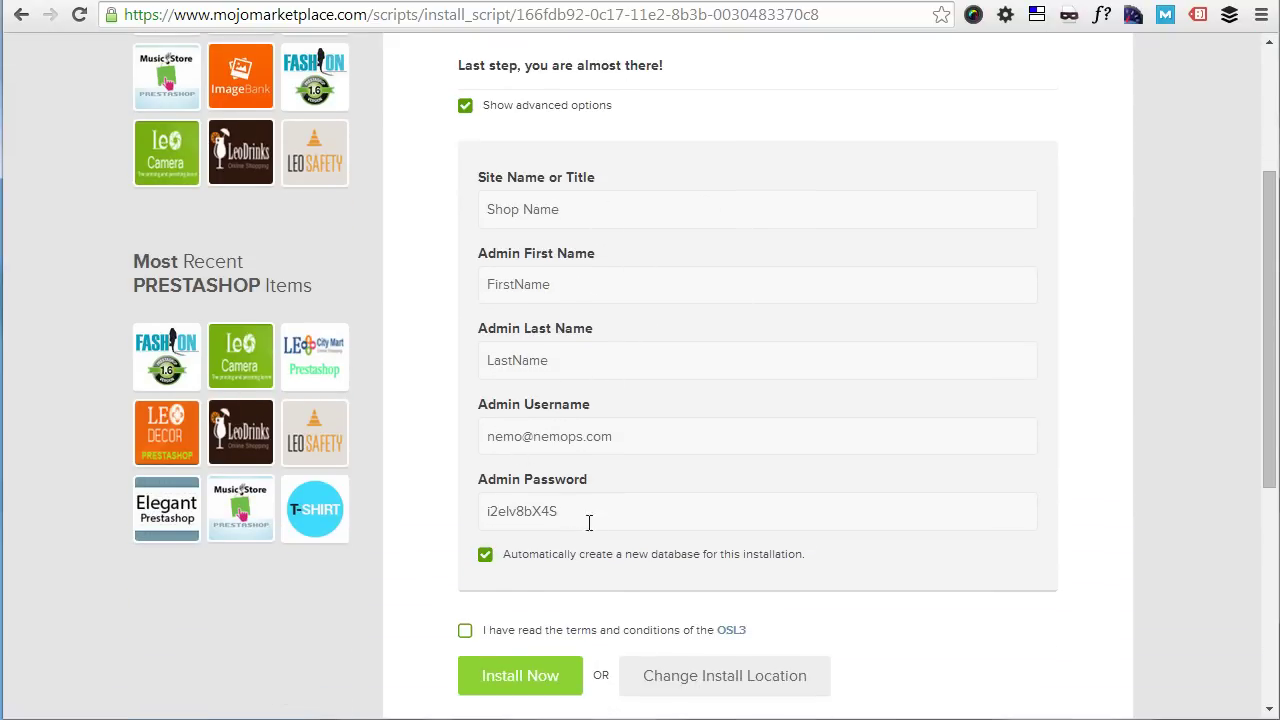
{"action": "scroll", "coordinate": [498, 498], "scroll_direction": "down", "scroll_amount": 1}
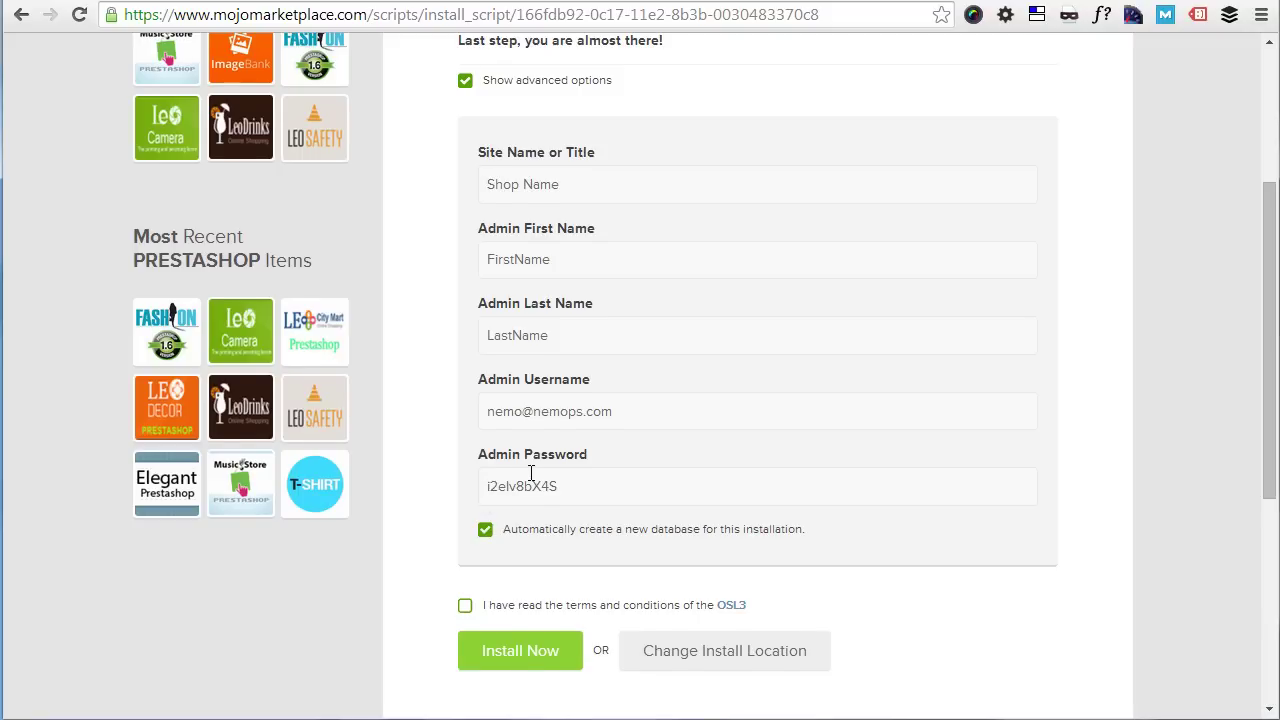
{"action": "scroll", "coordinate": [525, 490], "scroll_direction": "down", "scroll_amount": 1}
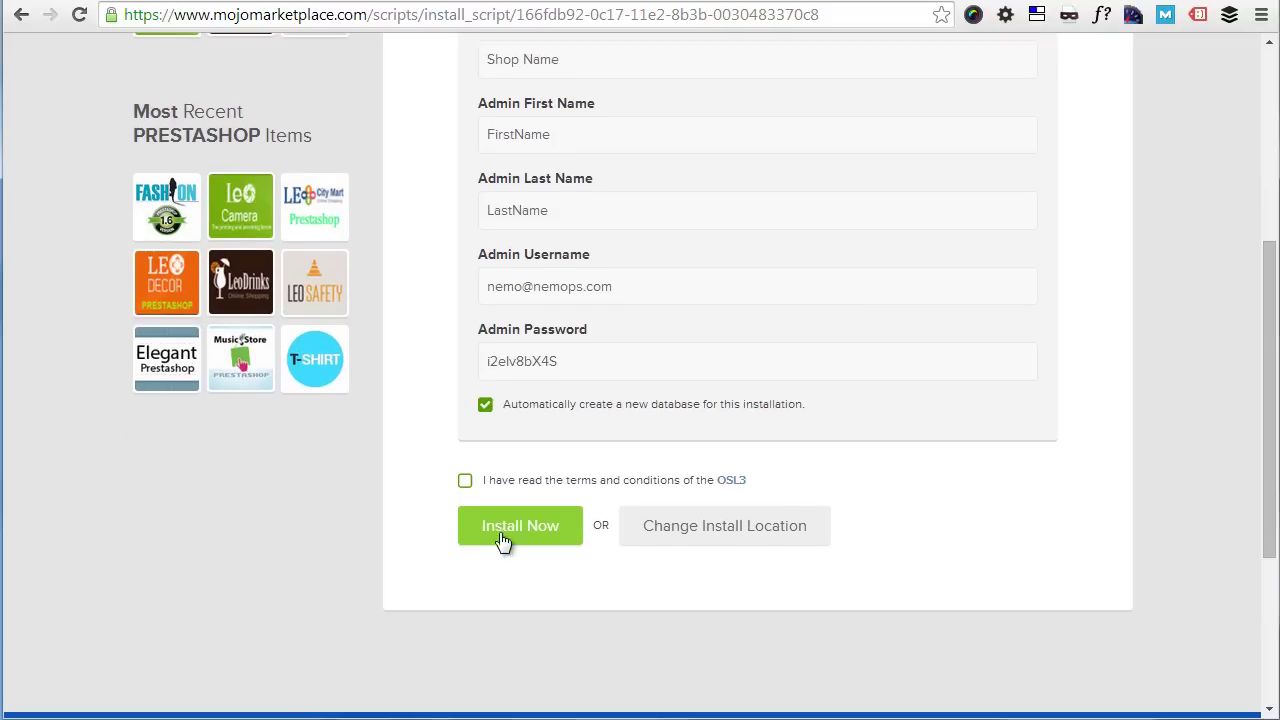
{"action": "left_click", "coordinate": [466, 483]}
{"action": "left_click", "coordinate": [529, 537]}
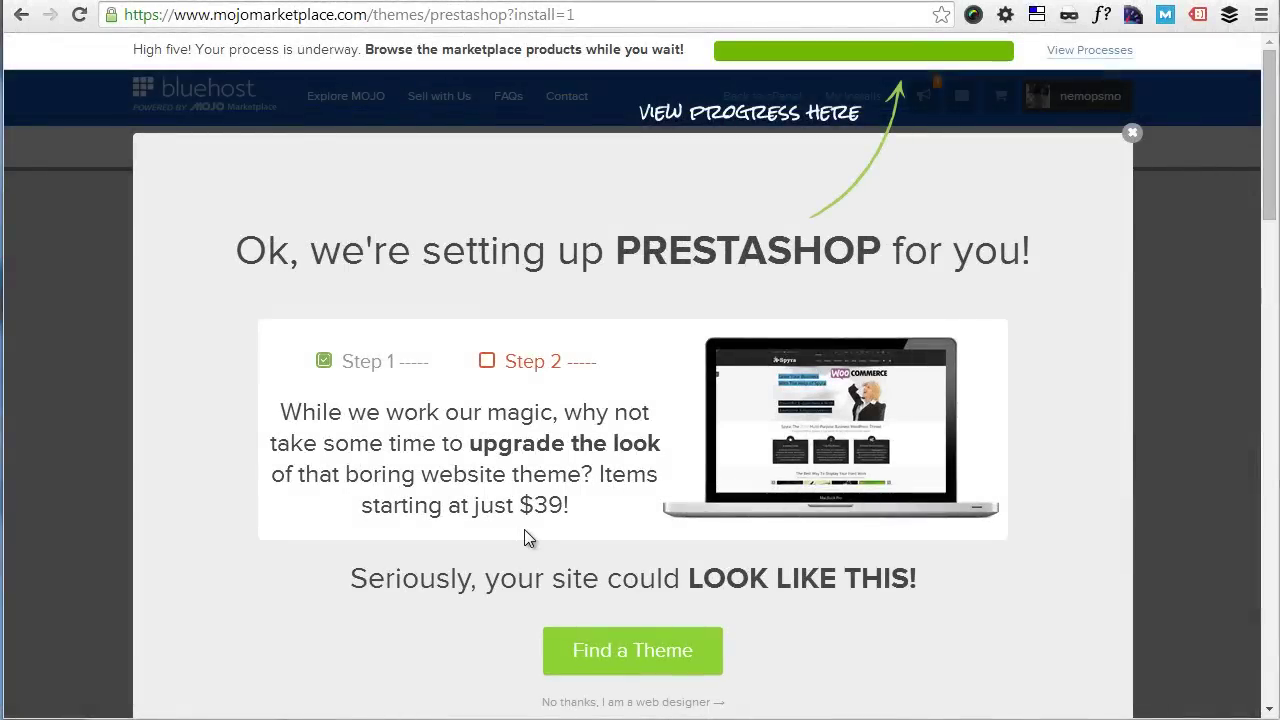
Step: Check the process list to confirm PrestaShop 1.6.0.6 finished installing in prestest
{"action": "left_click", "coordinate": [1068, 56]}
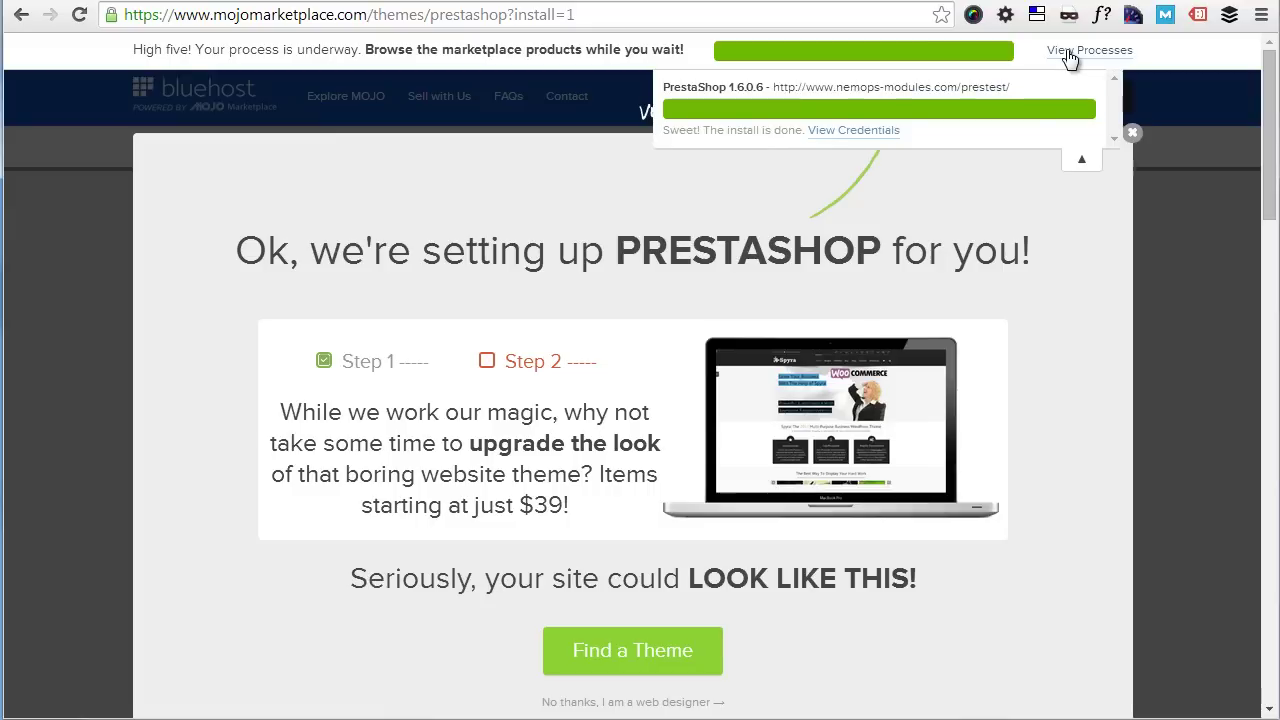
Step: View the new shop's credentials: site URL, admin URL, username and password
{"action": "left_click", "coordinate": [858, 131]}
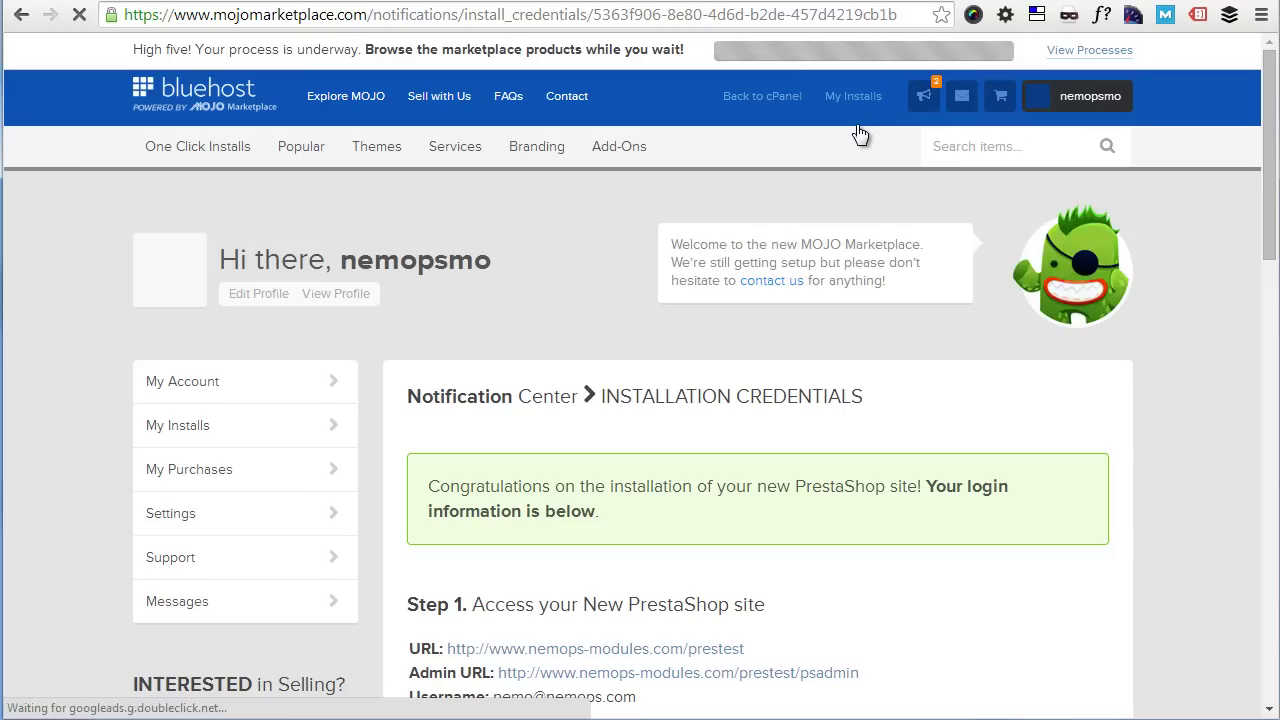
{"action": "scroll", "coordinate": [760, 268], "scroll_direction": "down", "scroll_amount": 3}
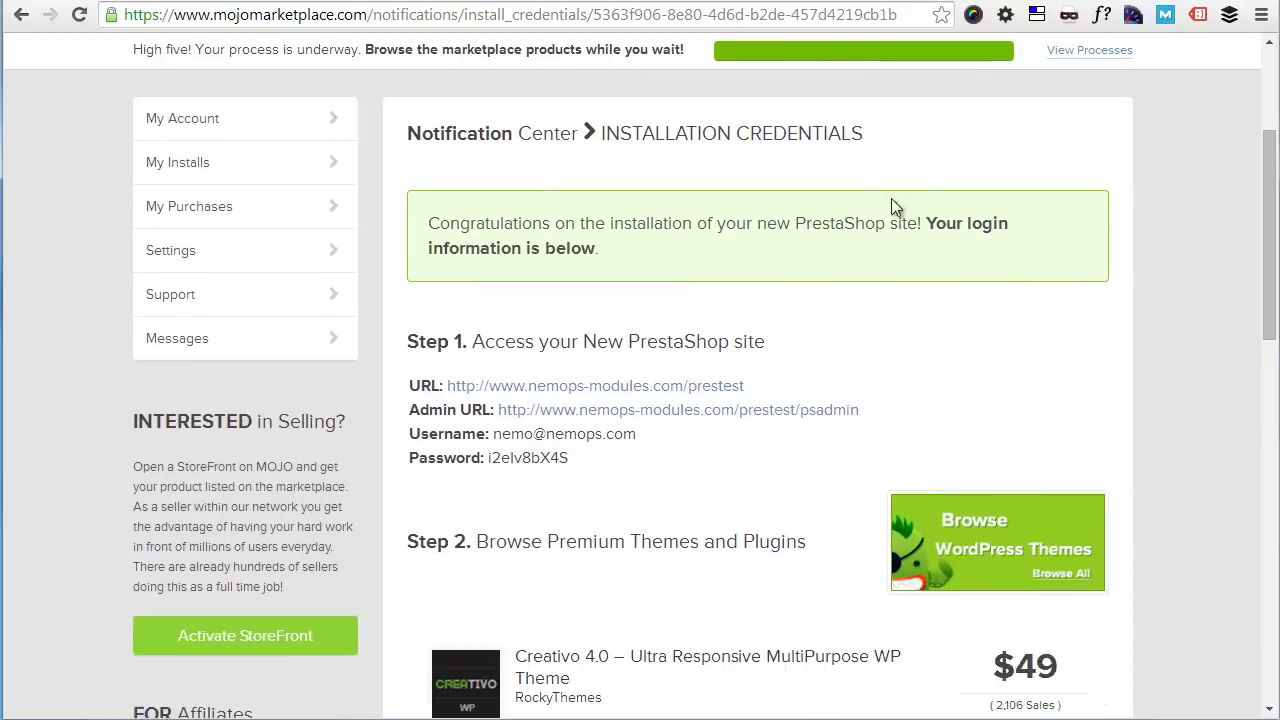
{"action": "scroll", "coordinate": [895, 205], "scroll_direction": "down", "scroll_amount": 1}
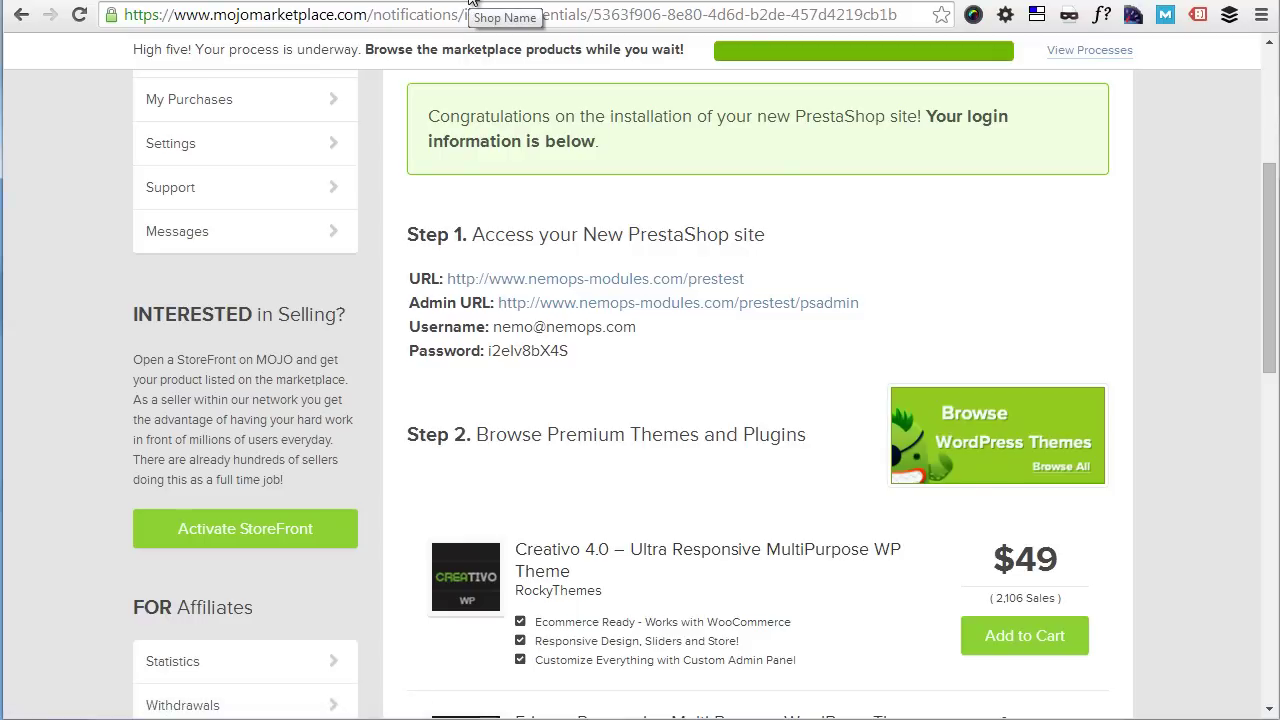
Step: Look over the new storefront at nemops-modules.com/prestest
{"action": "left_click", "coordinate": [472, 0]}
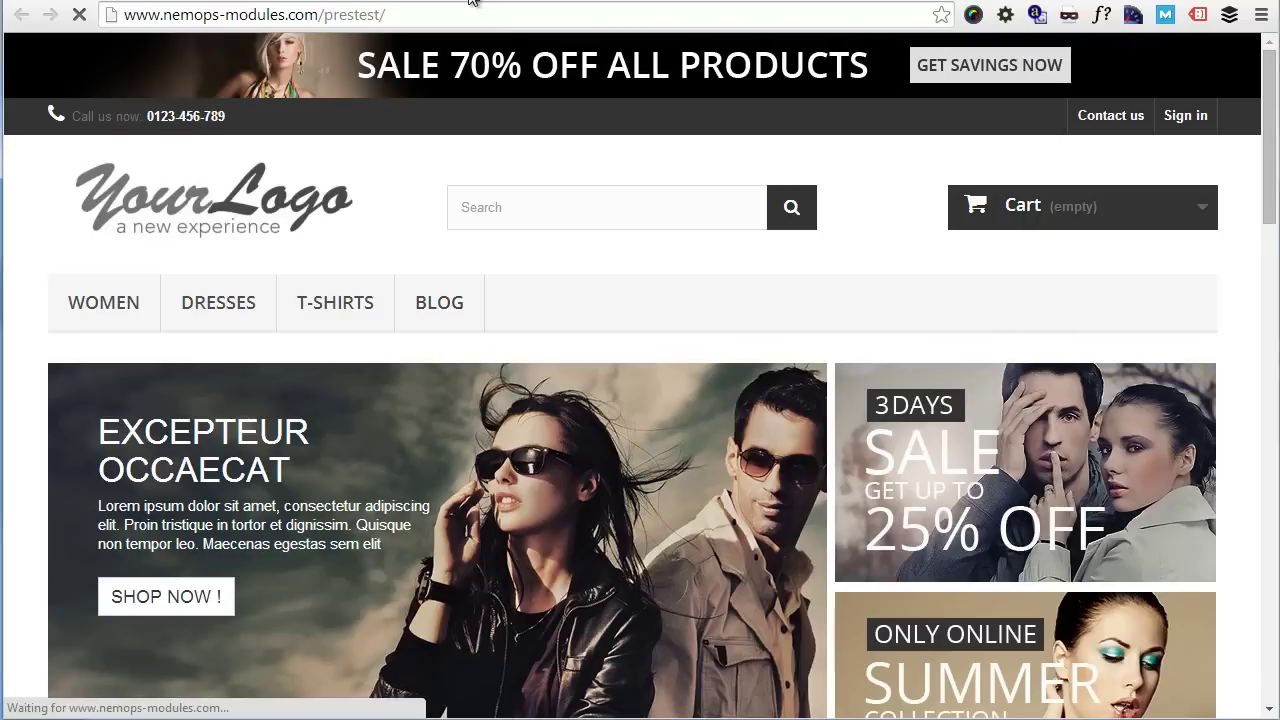
{"action": "scroll", "coordinate": [510, 171], "scroll_direction": "down", "scroll_amount": 6}
{"action": "scroll", "coordinate": [513, 171], "scroll_direction": "down", "scroll_amount": 5}
{"action": "scroll", "coordinate": [525, 200], "scroll_direction": "down", "scroll_amount": 8}
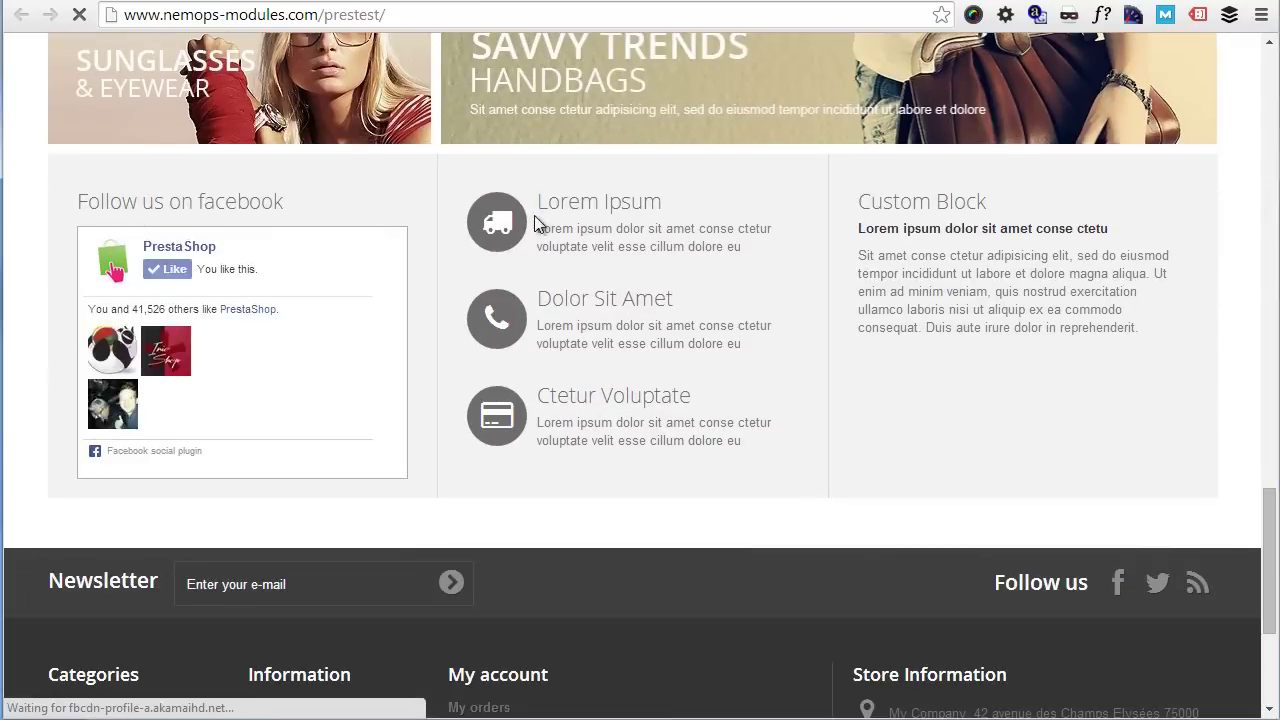
{"action": "scroll", "coordinate": [560, 265], "scroll_direction": "up", "scroll_amount": 10}
{"action": "scroll", "coordinate": [584, 303], "scroll_direction": "up", "scroll_amount": 10}
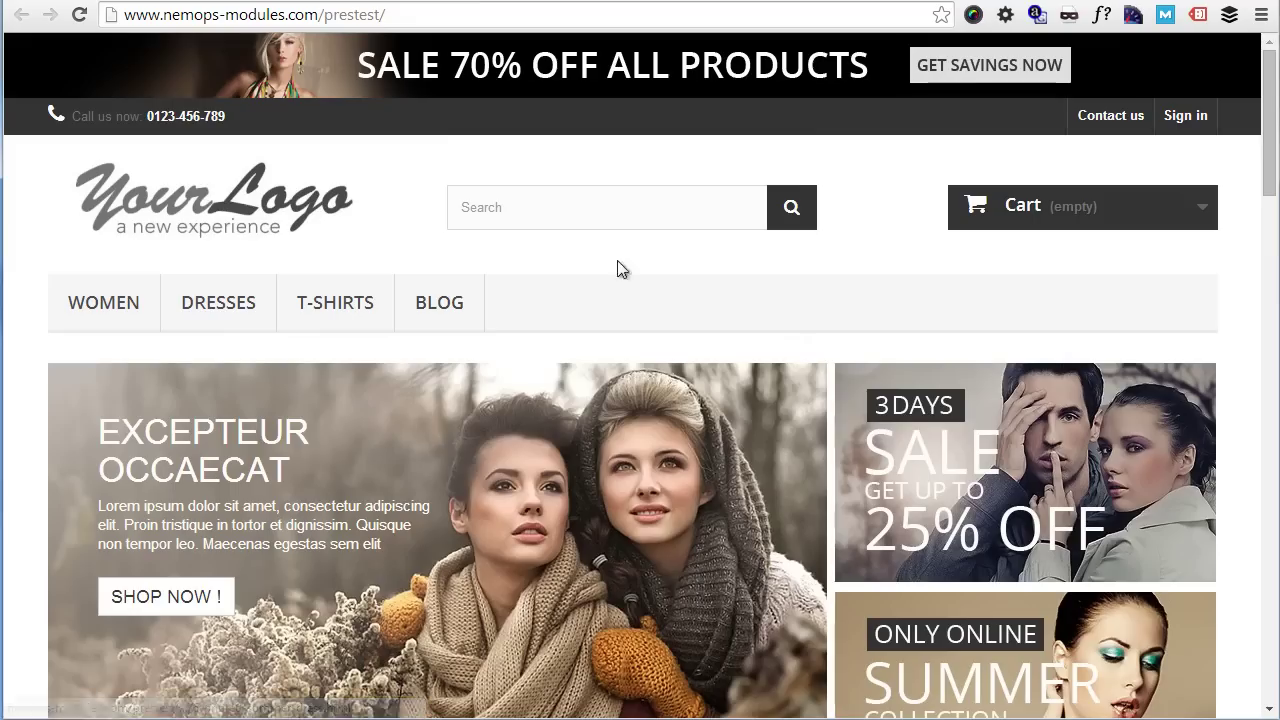
Step: Load the shop's admin login page at /prestest/psadmin
{"action": "left_click", "coordinate": [694, 19]}
{"action": "type", "text": "psadmin"}
{"action": "key", "text": "Return"}
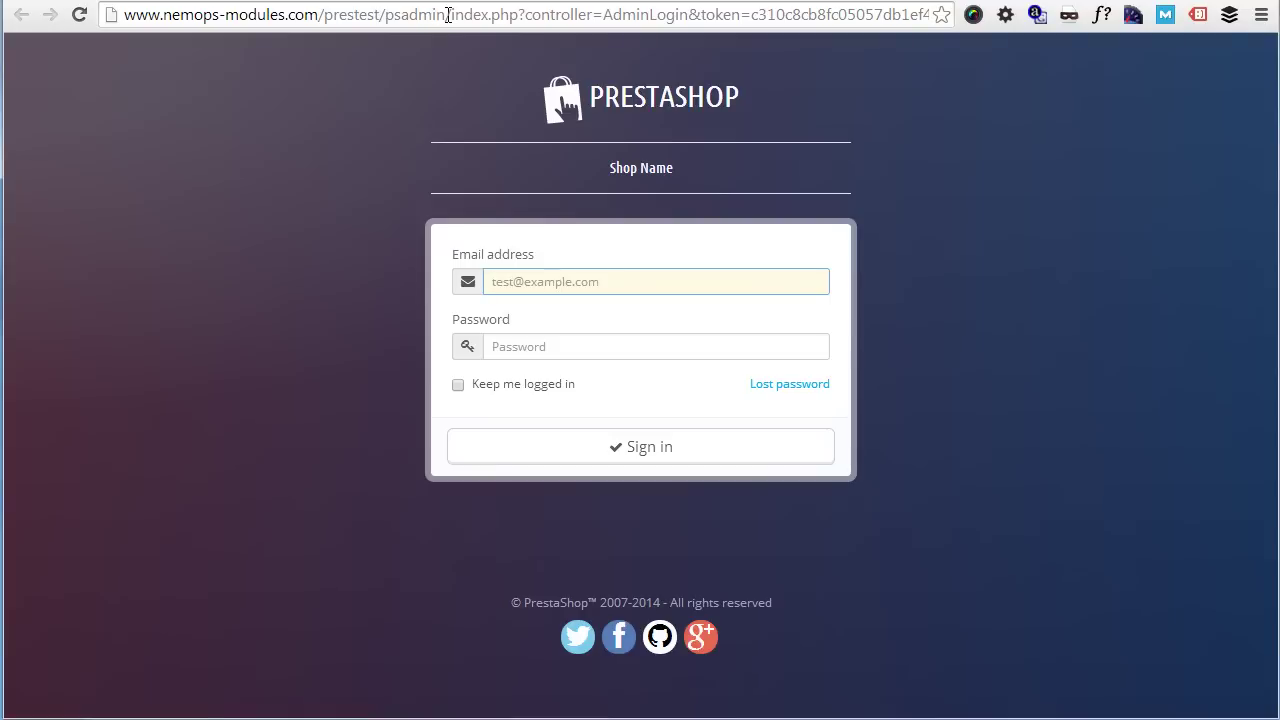
Step: Remove /psadmin from the address to return to the storefront home page
{"action": "left_click_drag", "start_coordinate": [447, 14], "coordinate": [382, 18]}
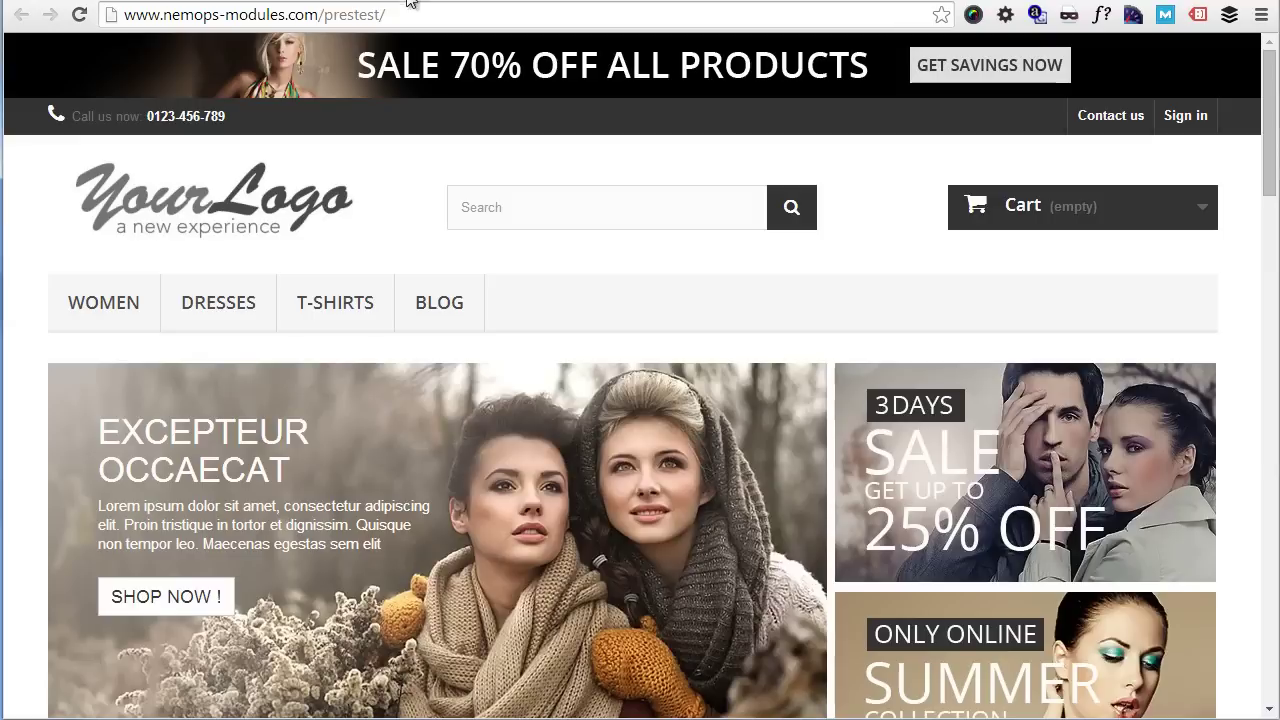
Step: Scroll the MOJO credentials page to the Step 1 site and admin addresses
{"action": "scroll", "coordinate": [720, 280], "scroll_direction": "down", "scroll_amount": 3}
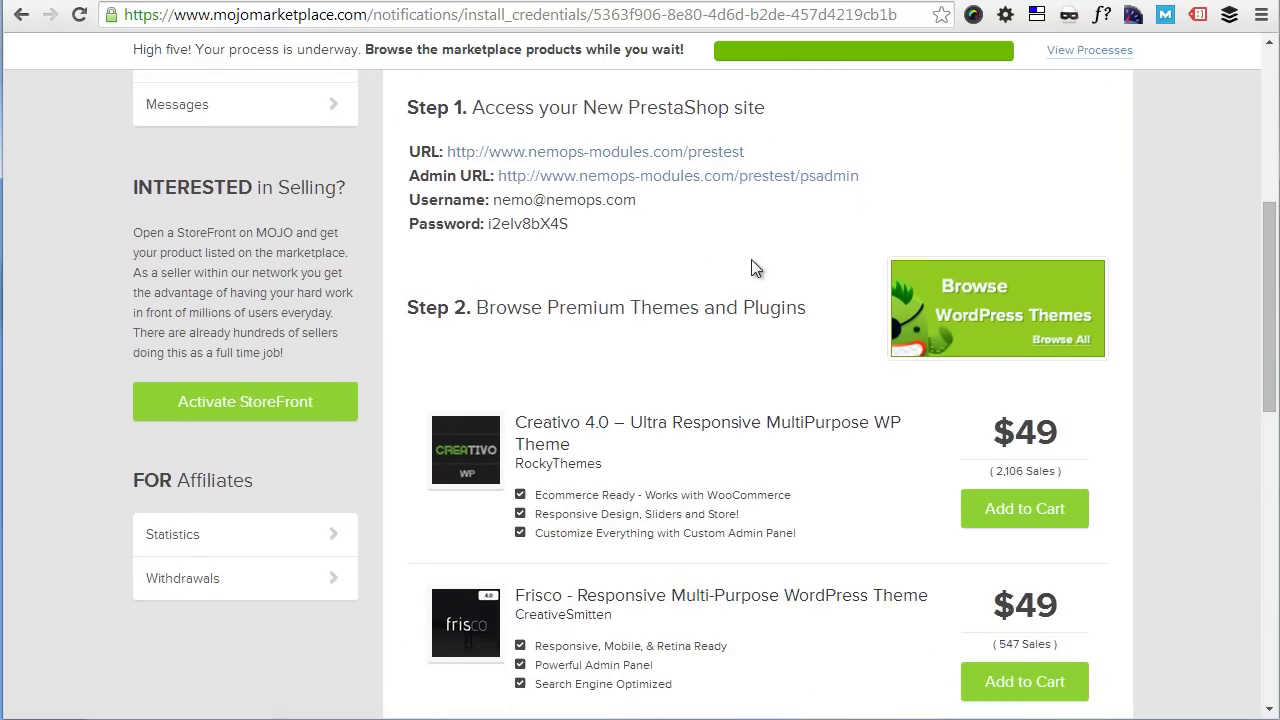